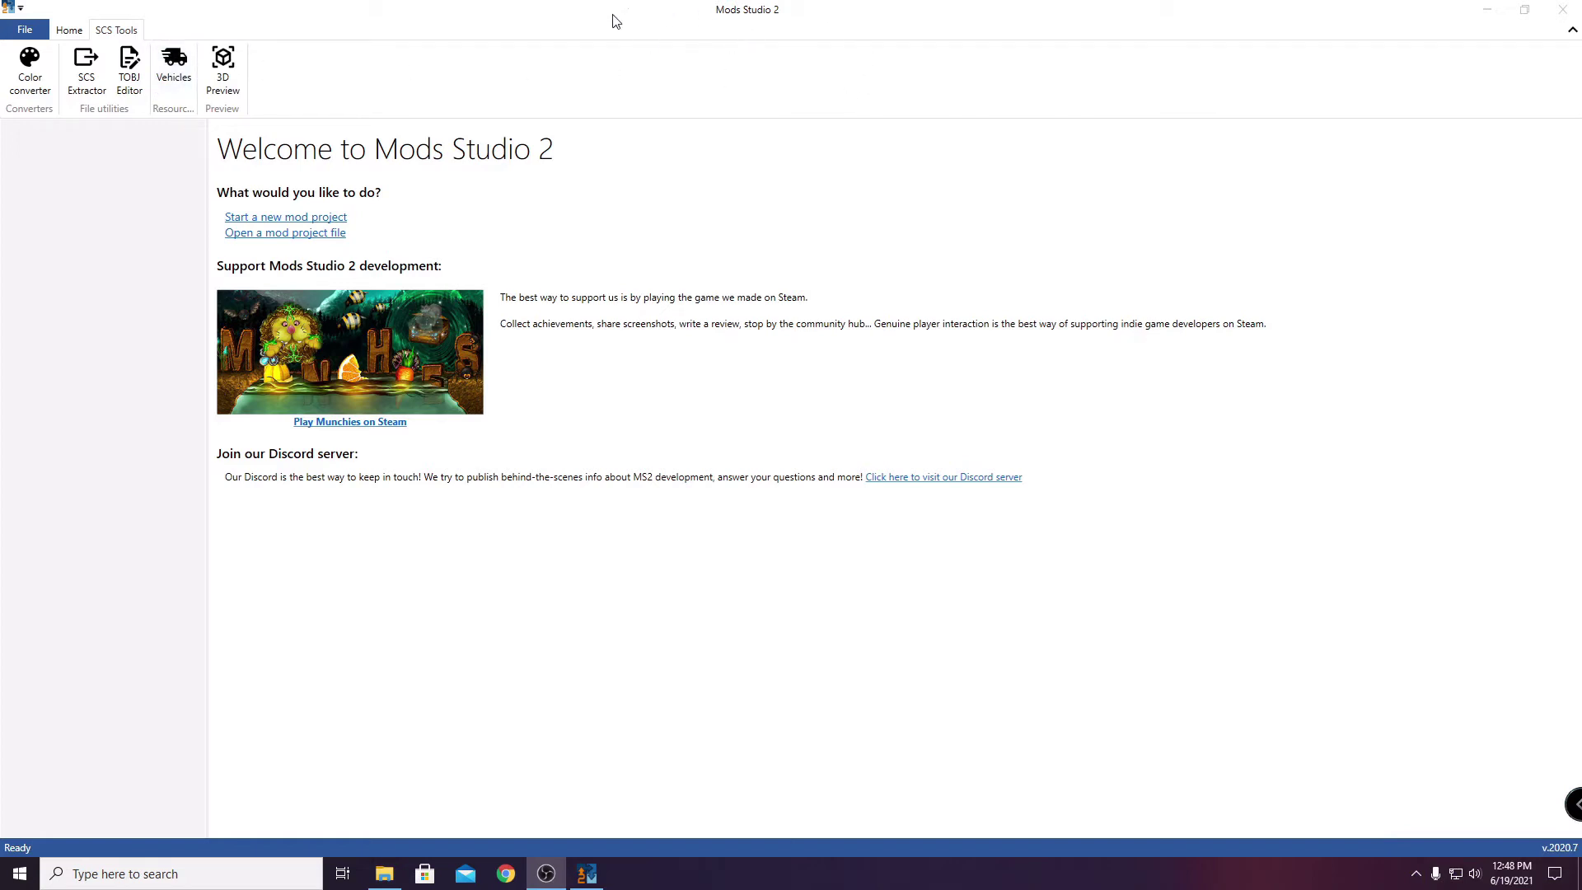
- Load the East_Super_Train_Ownable_1.40 mod into the vehicle database editor (east.strain, Habdorn, Trailers)
{"action": "left_click", "coordinate": [177, 84]}
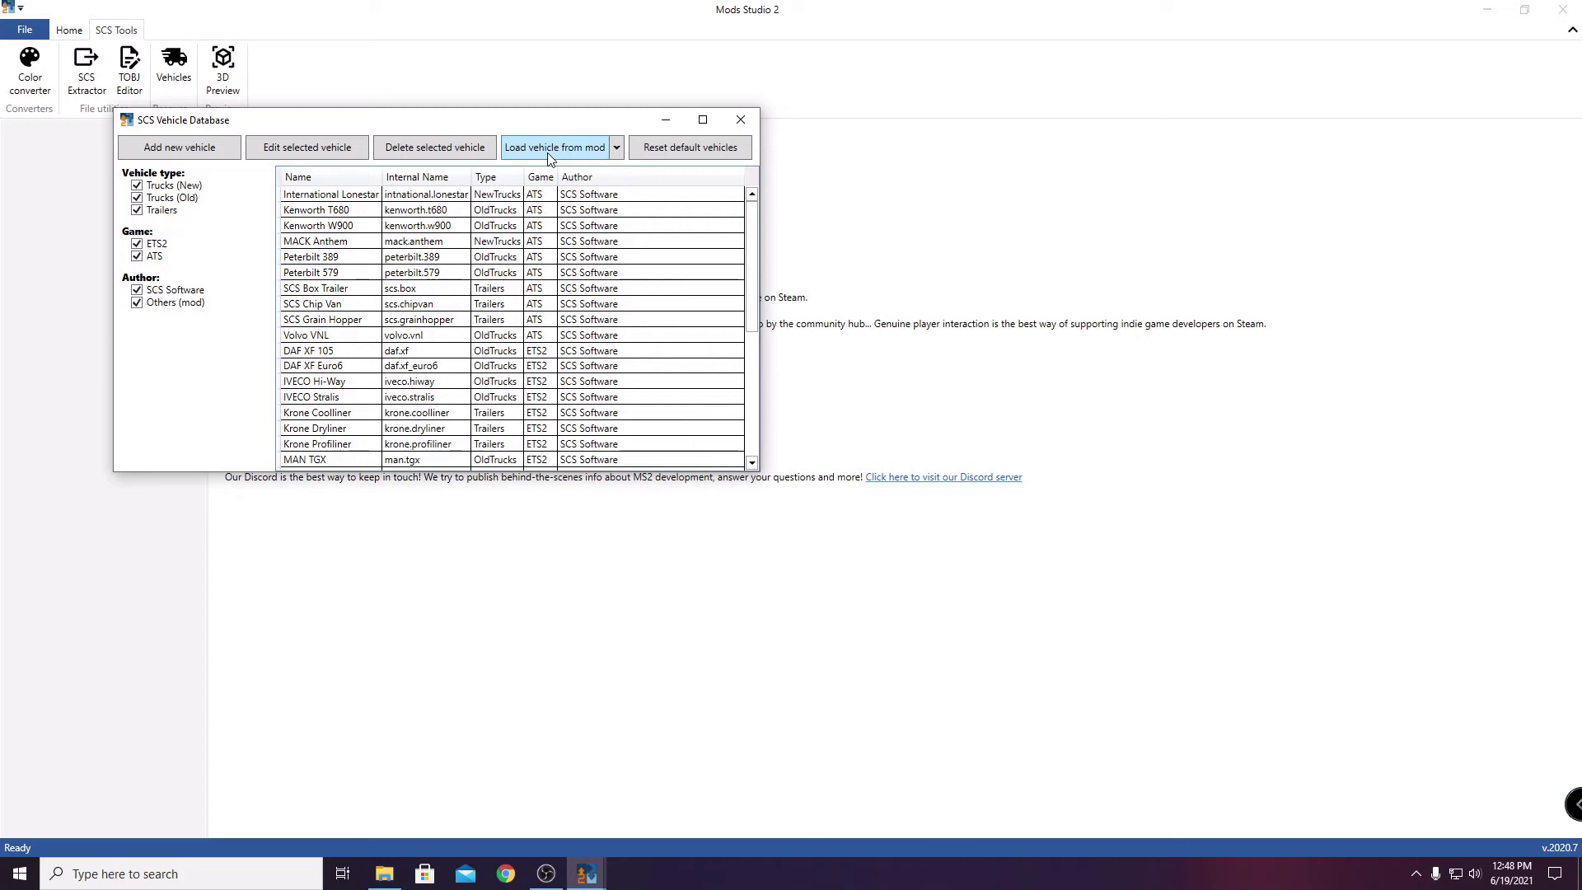
{"action": "left_click", "coordinate": [618, 149]}
{"action": "left_click", "coordinate": [539, 154]}
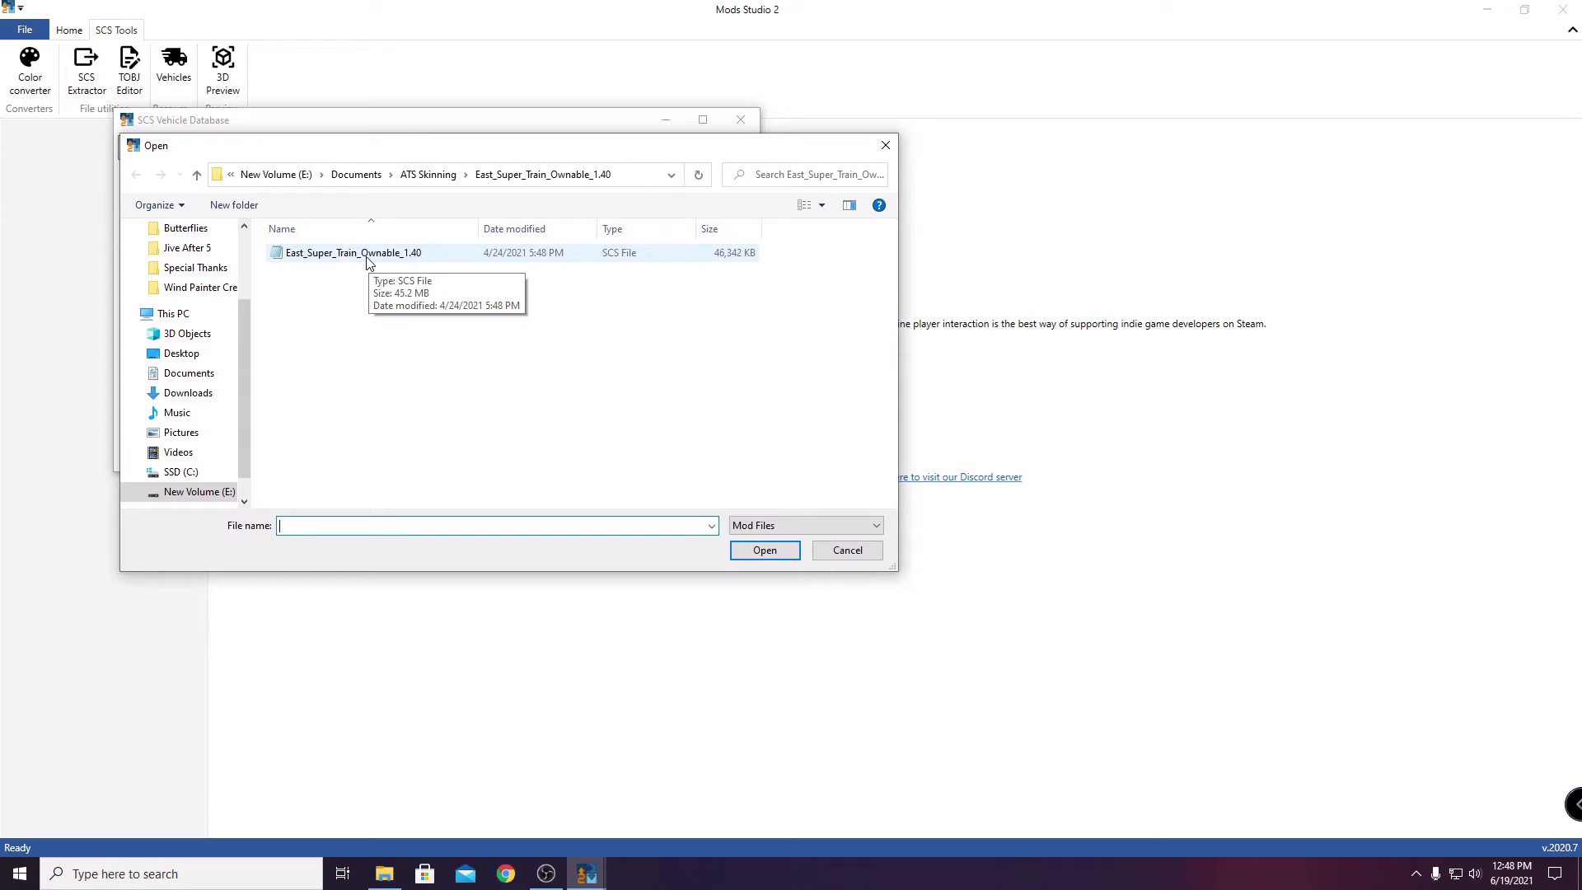
{"action": "left_click", "coordinate": [369, 260]}
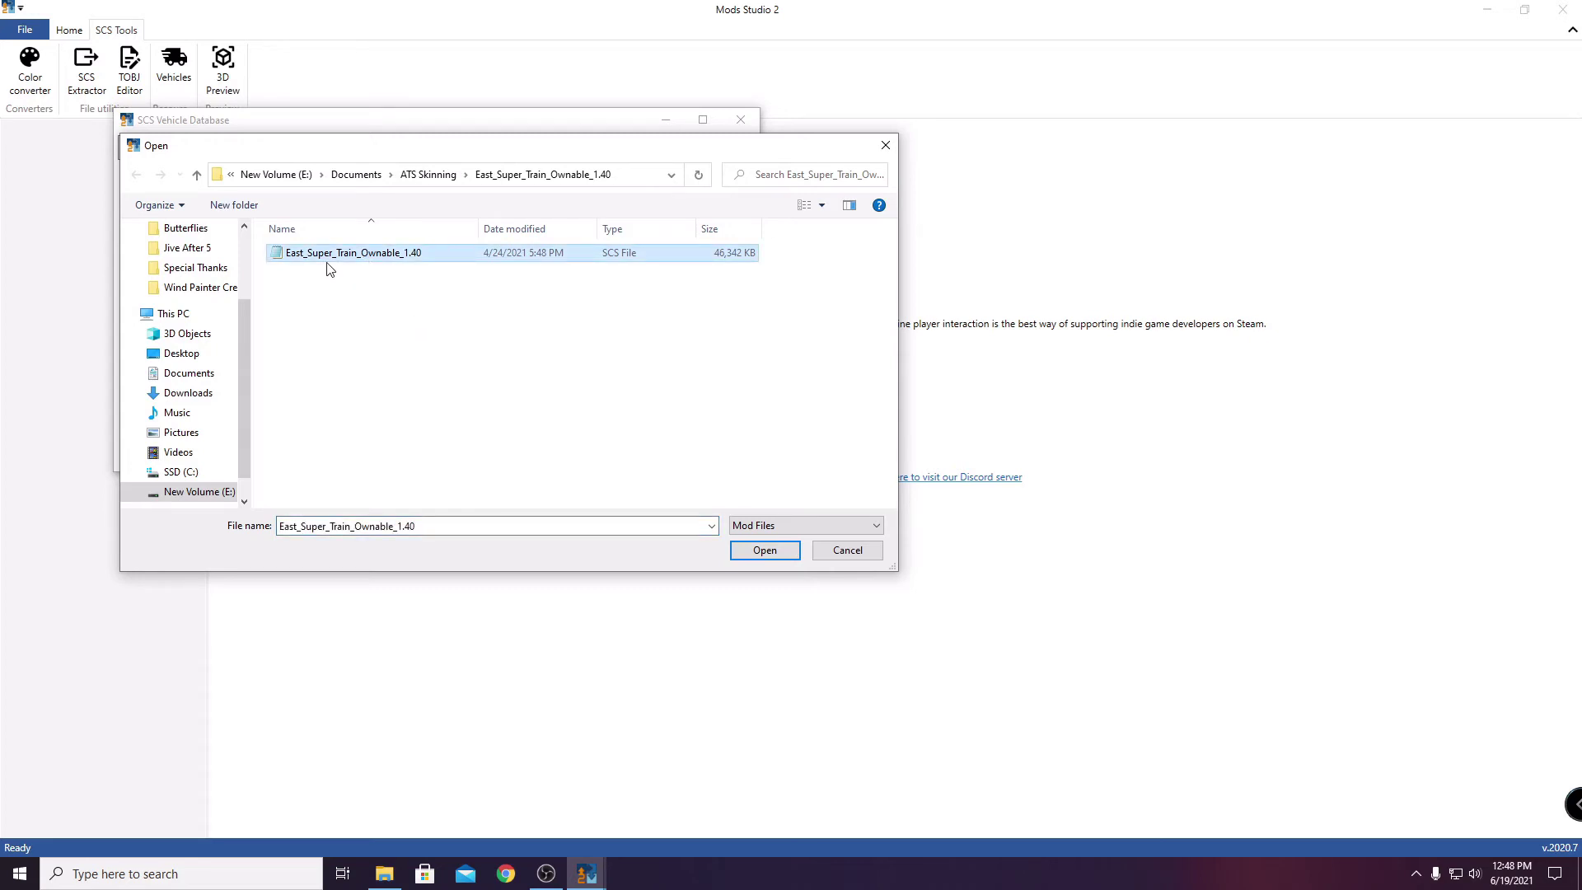
{"action": "left_click", "coordinate": [764, 550]}
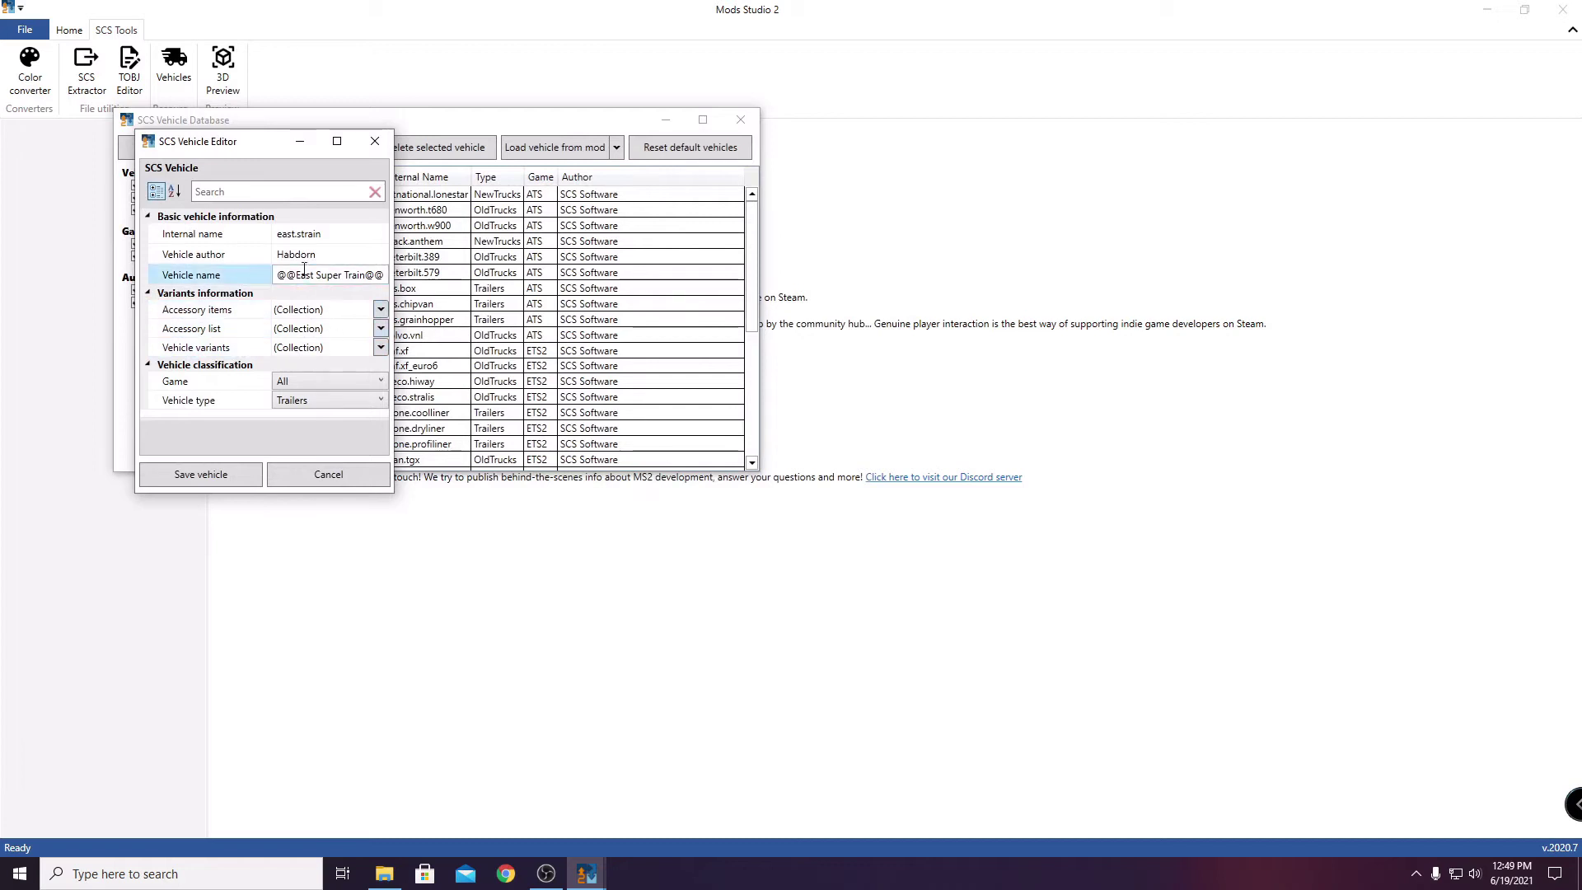
- Review the trailer's internal name, author, display name and accessory items list
{"action": "left_click", "coordinate": [333, 234]}
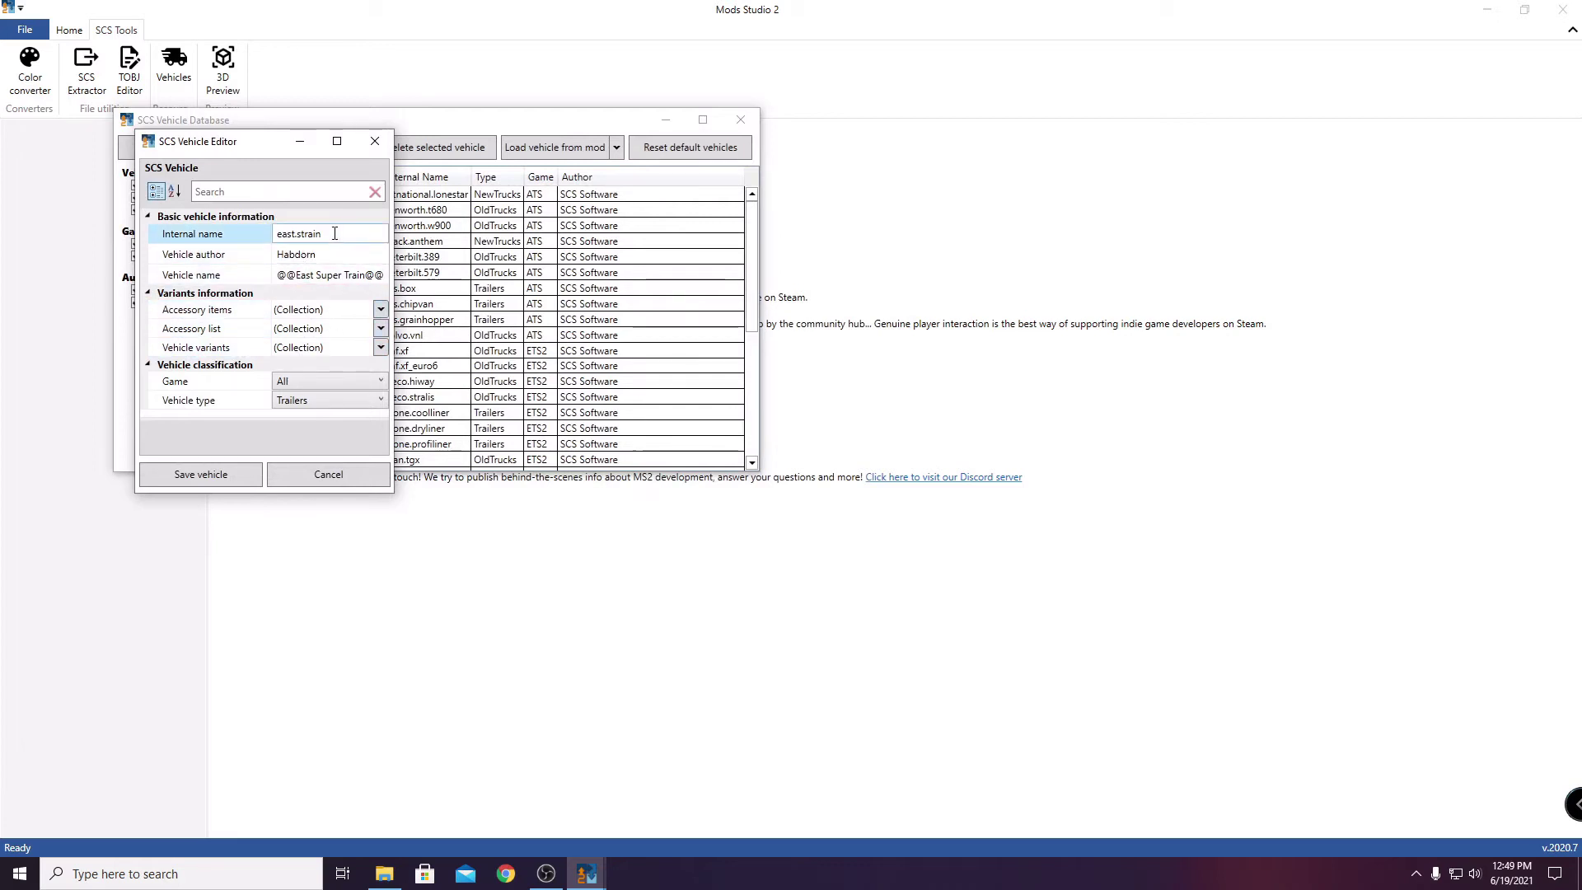
{"action": "left_click", "coordinate": [344, 255]}
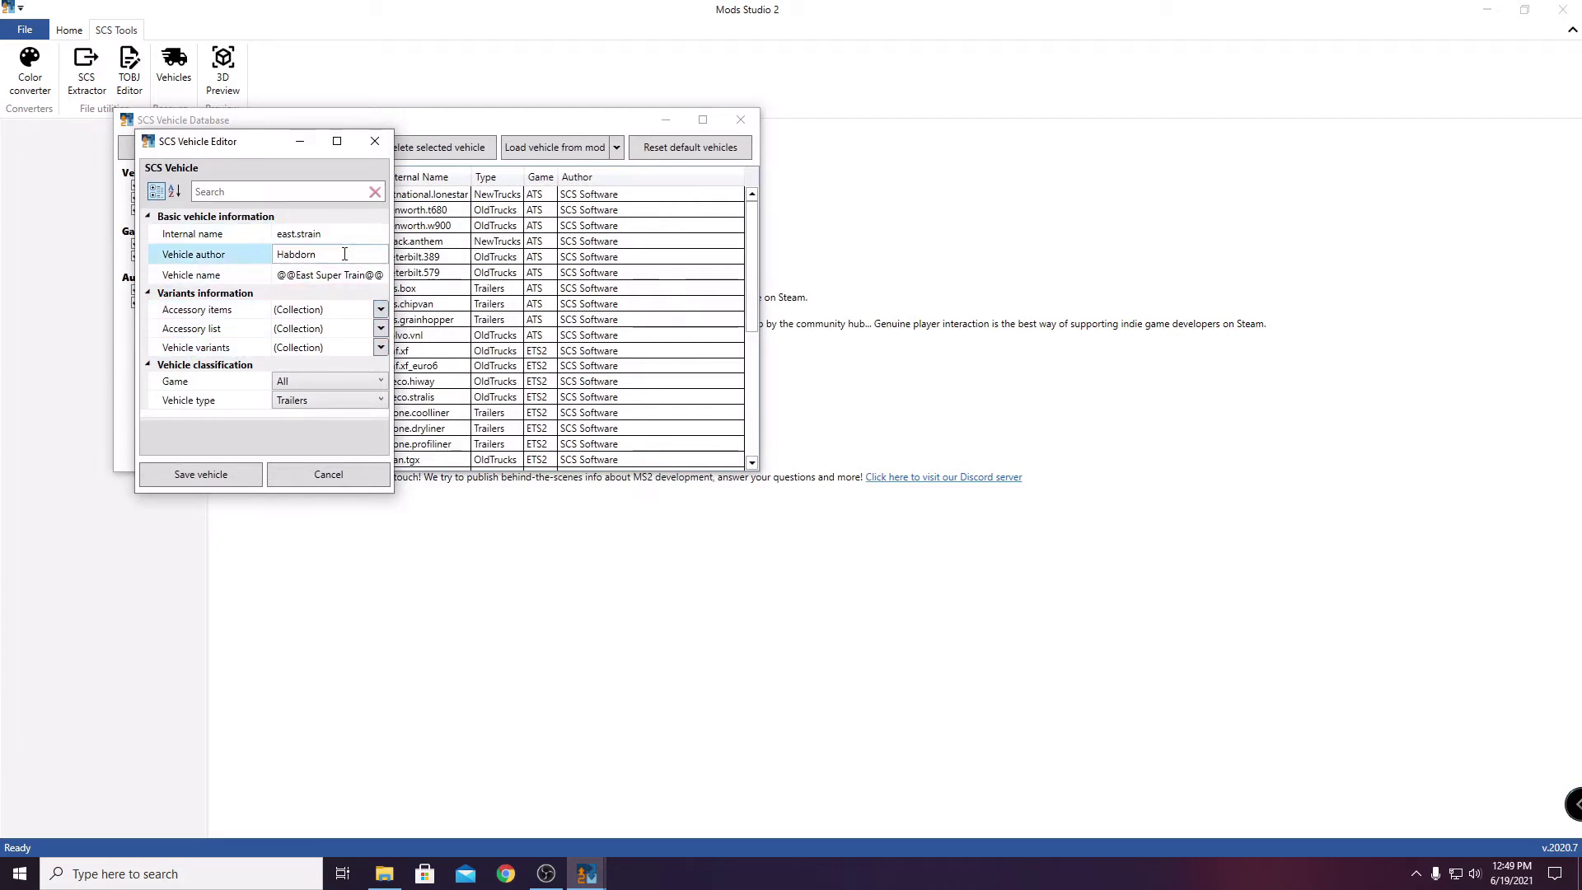
{"action": "left_click", "coordinate": [337, 276]}
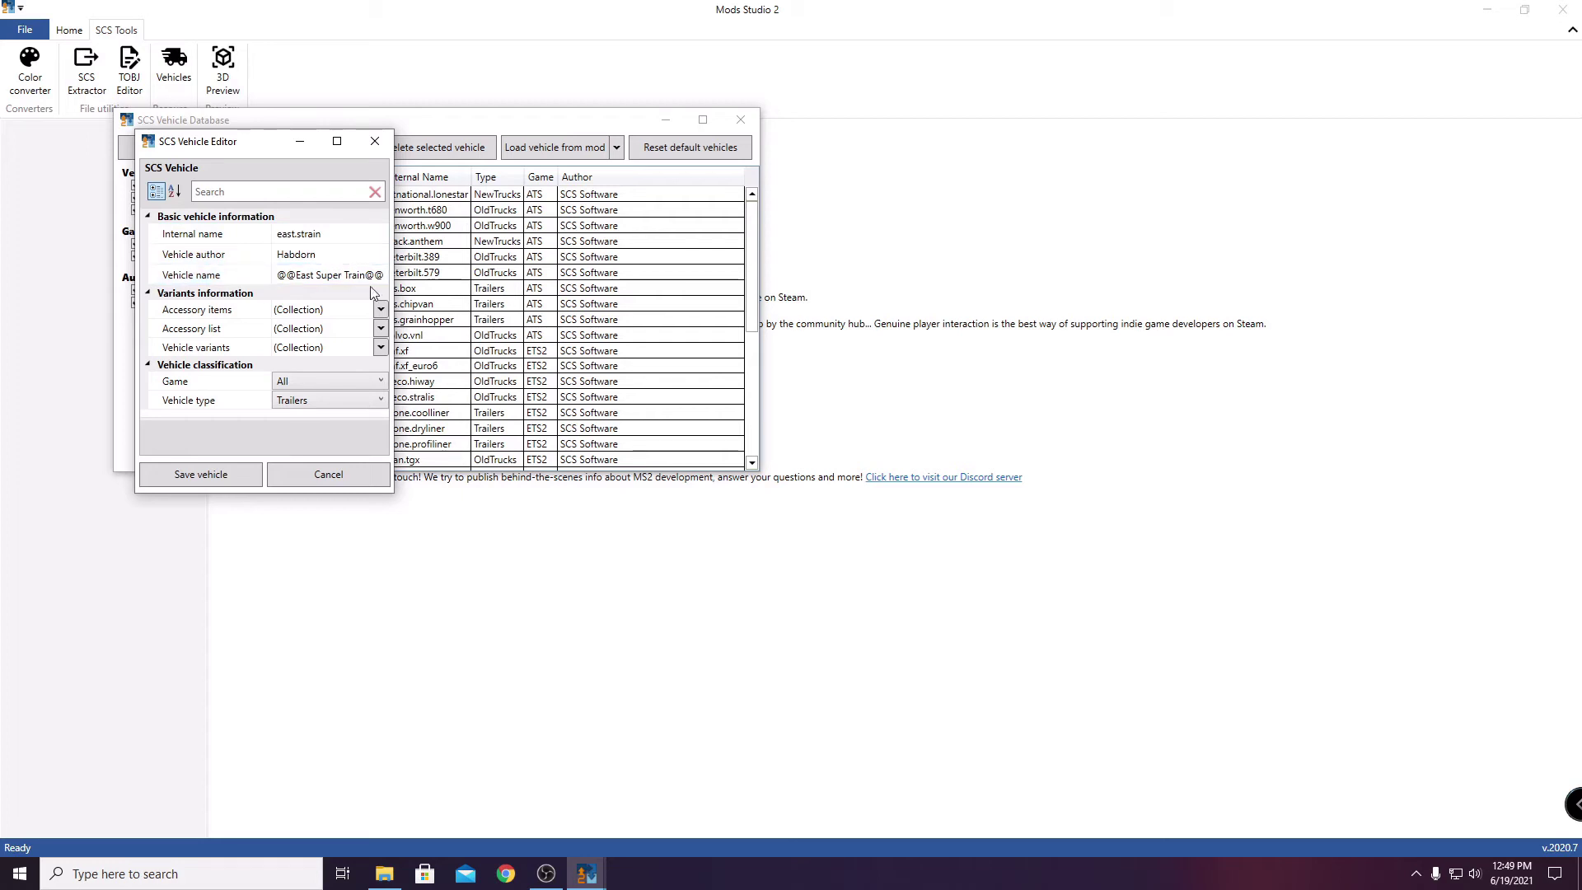
{"action": "left_click", "coordinate": [198, 309]}
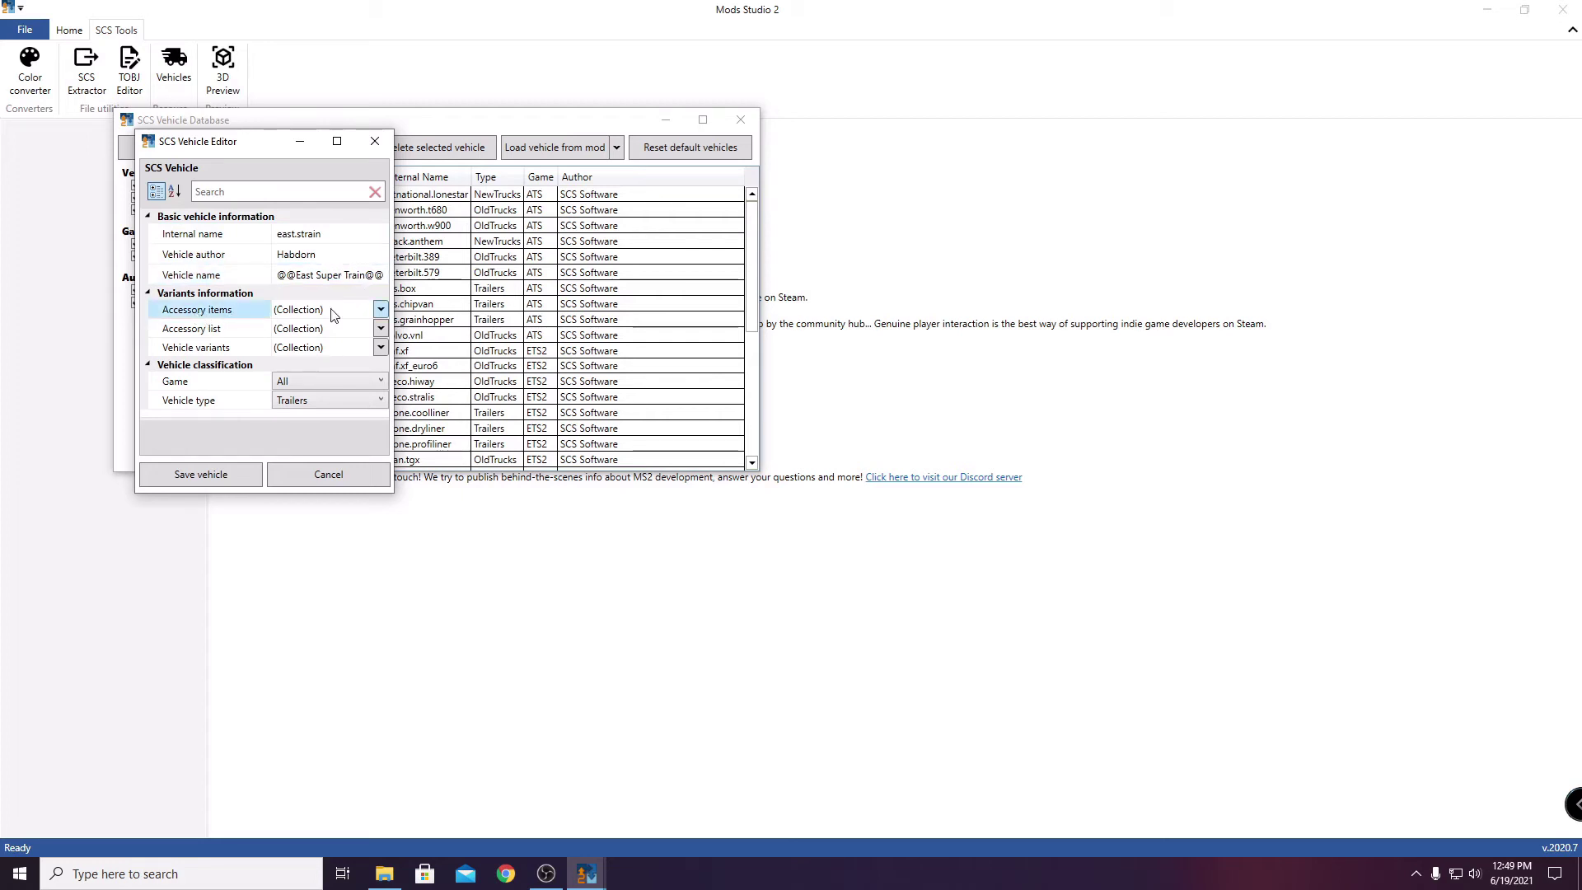
{"action": "left_click", "coordinate": [380, 310]}
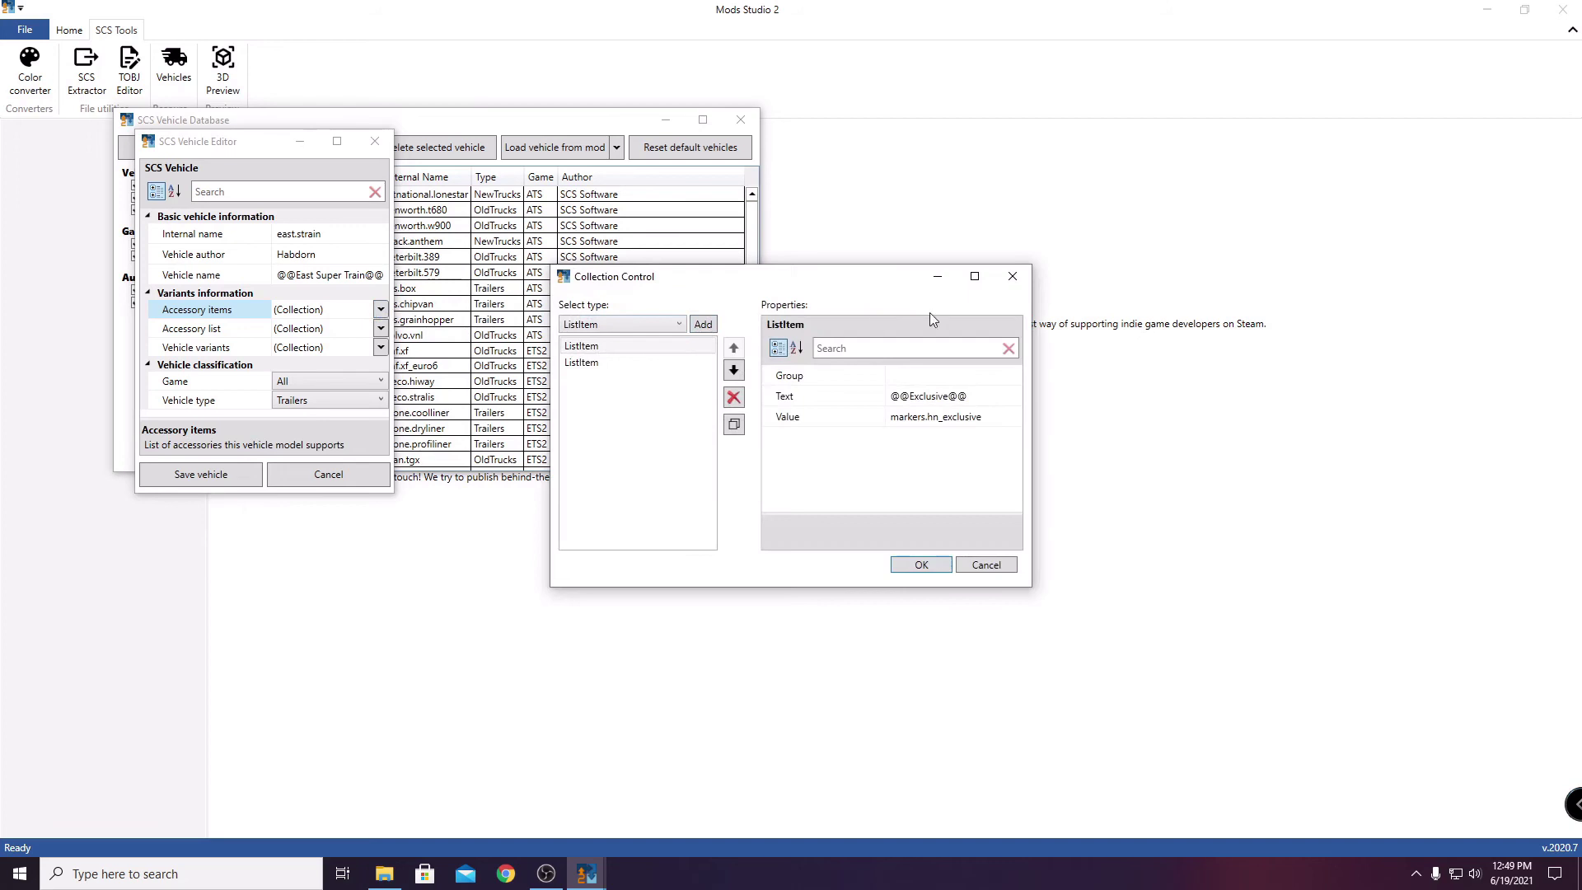
{"action": "left_click", "coordinate": [1011, 276]}
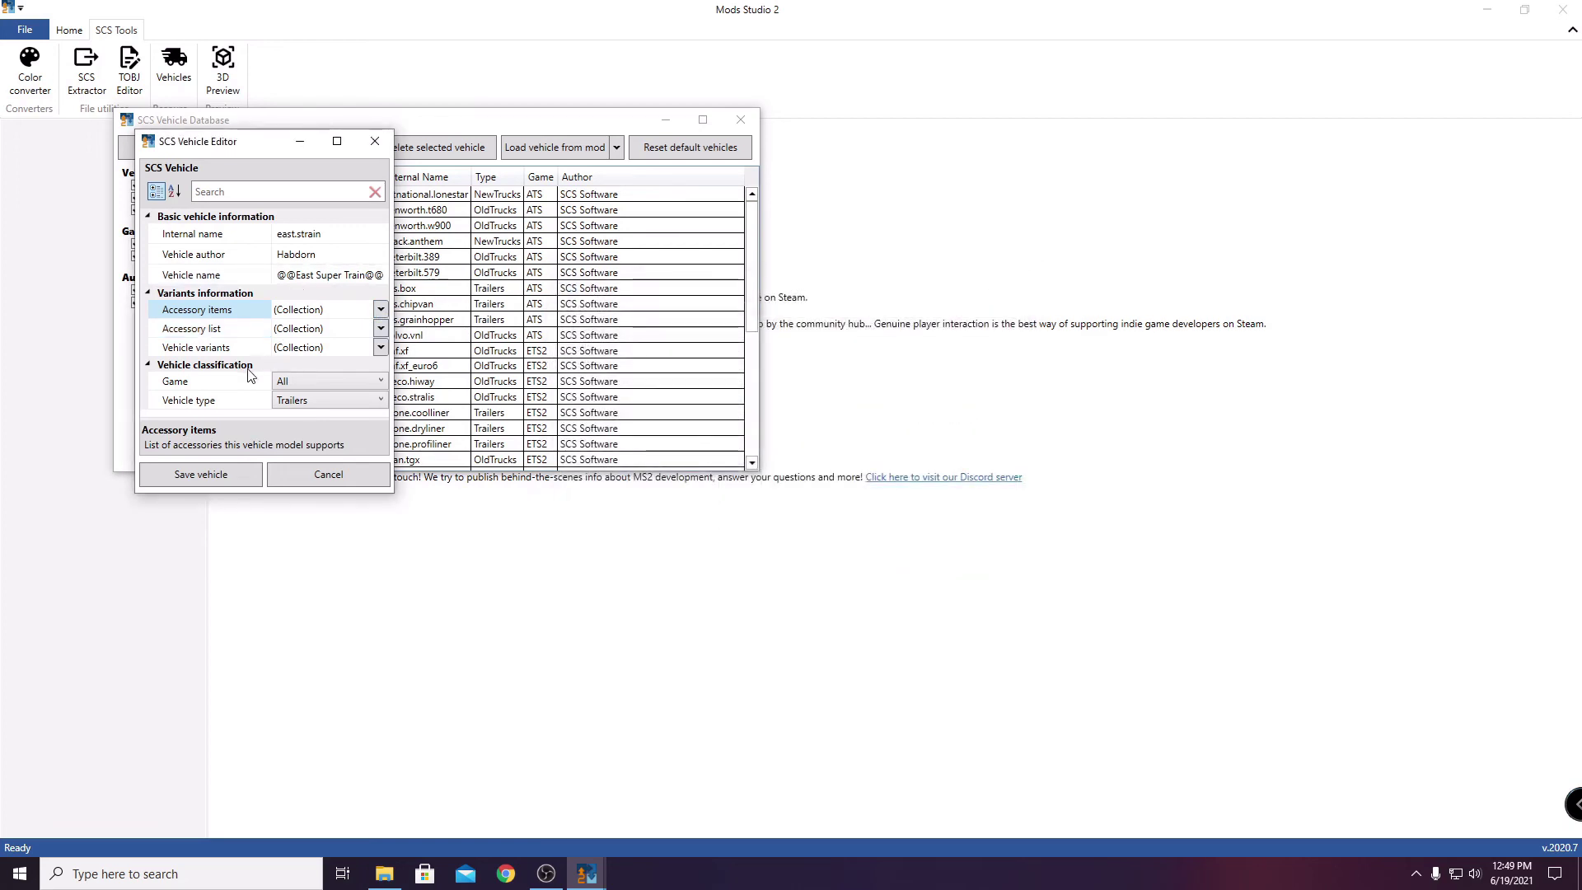
- Check the game and vehicle type settings, then save the trailer as All.east.strain XML
{"action": "left_click", "coordinate": [198, 382]}
{"action": "left_click", "coordinate": [210, 399]}
{"action": "left_click", "coordinate": [279, 451]}
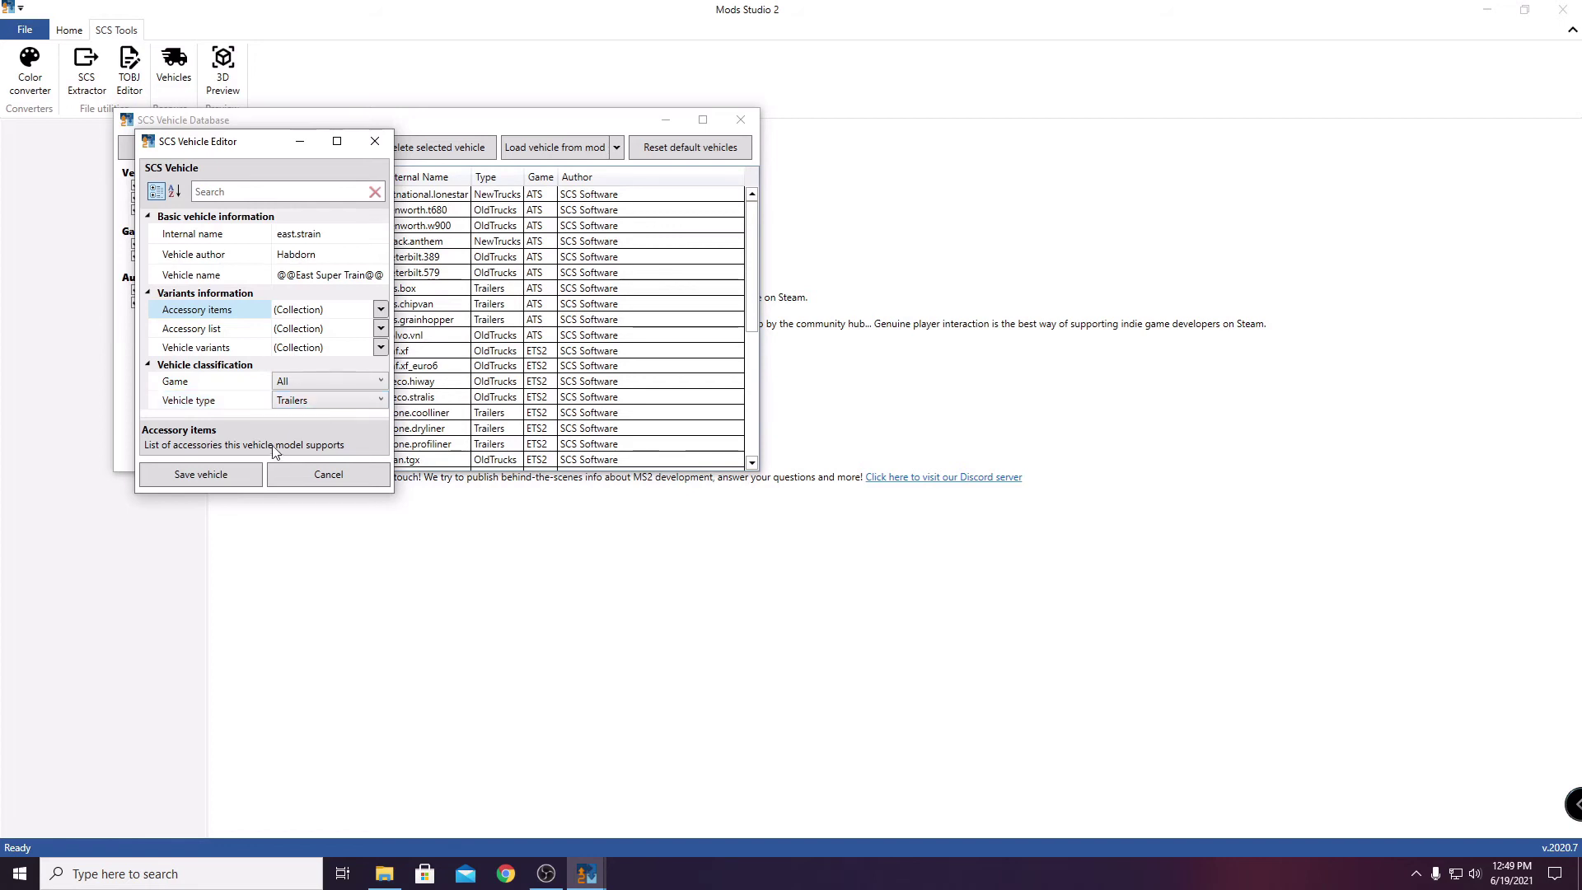
{"action": "left_click", "coordinate": [200, 475]}
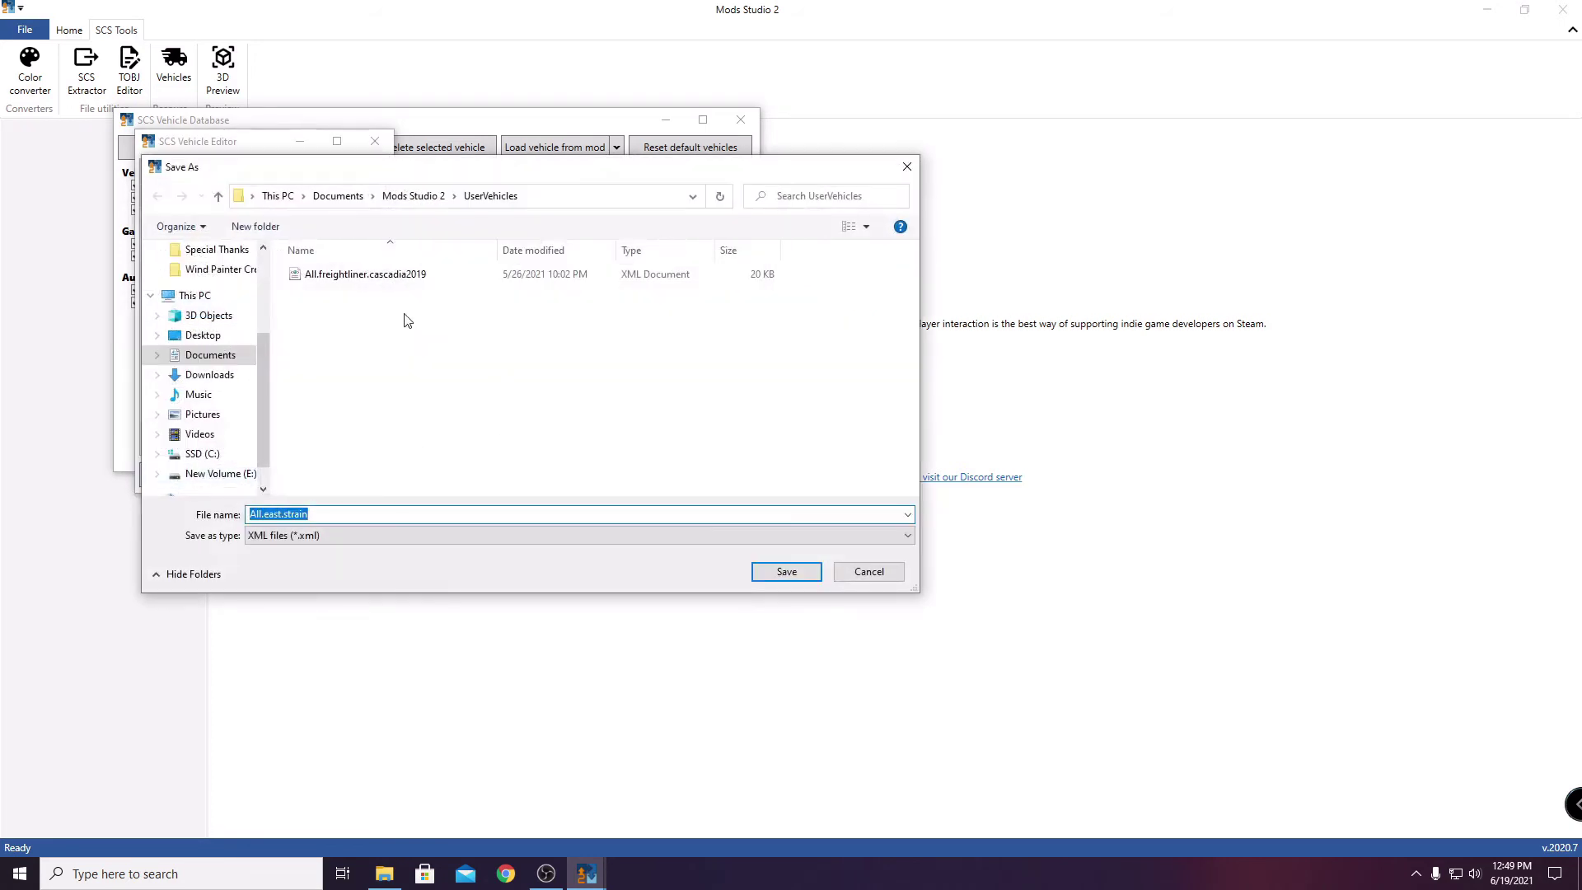
{"action": "left_click", "coordinate": [787, 571]}
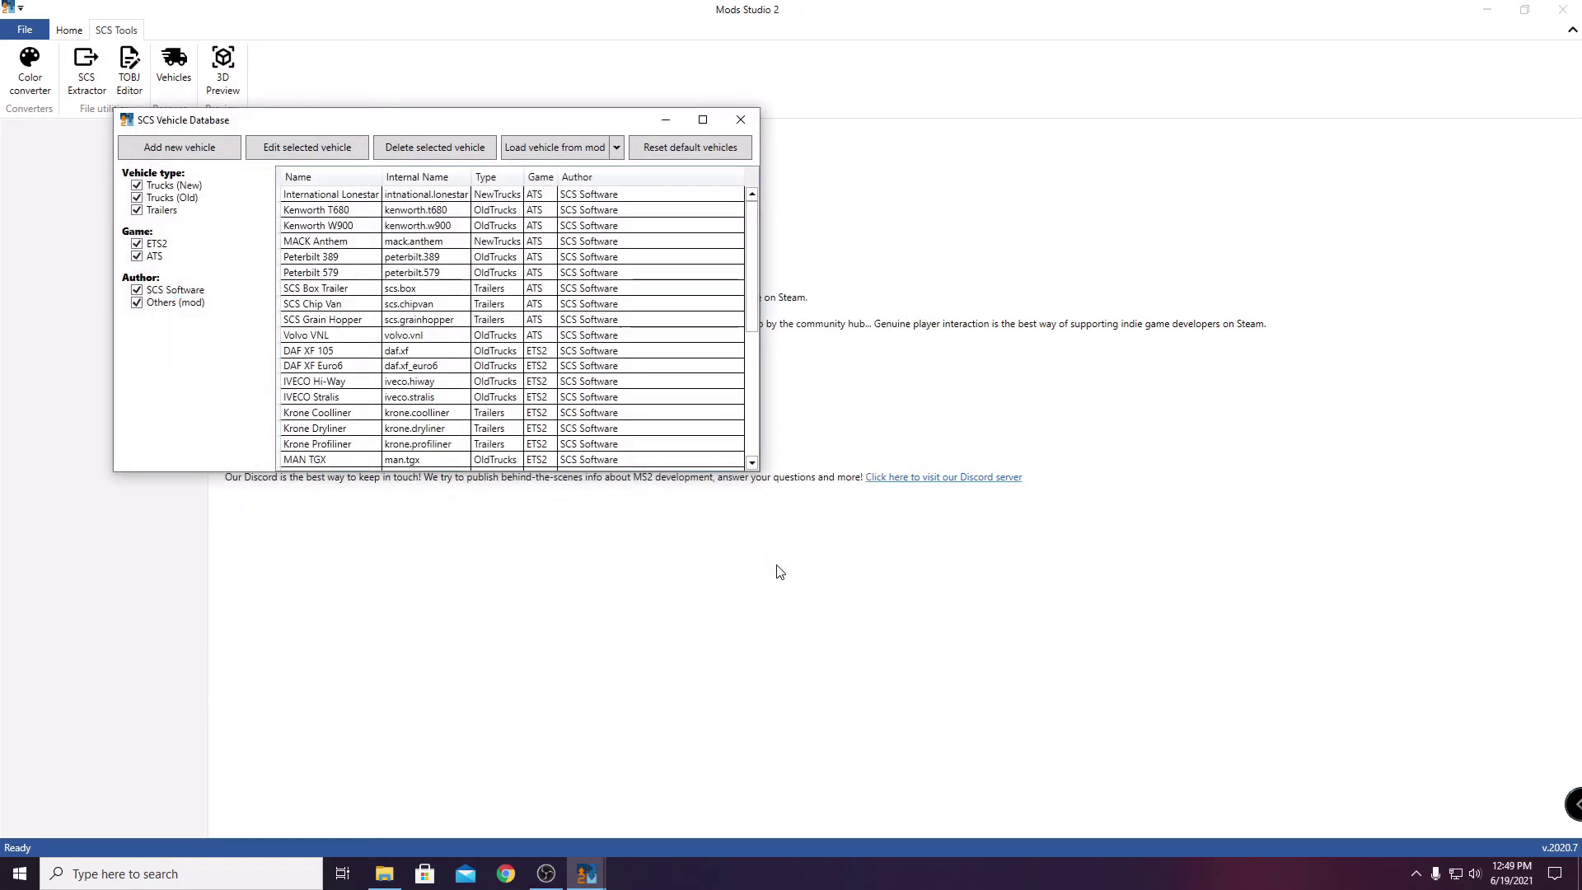
- Close the vehicle database and create a new ATS mod project
{"action": "left_click", "coordinate": [747, 119]}
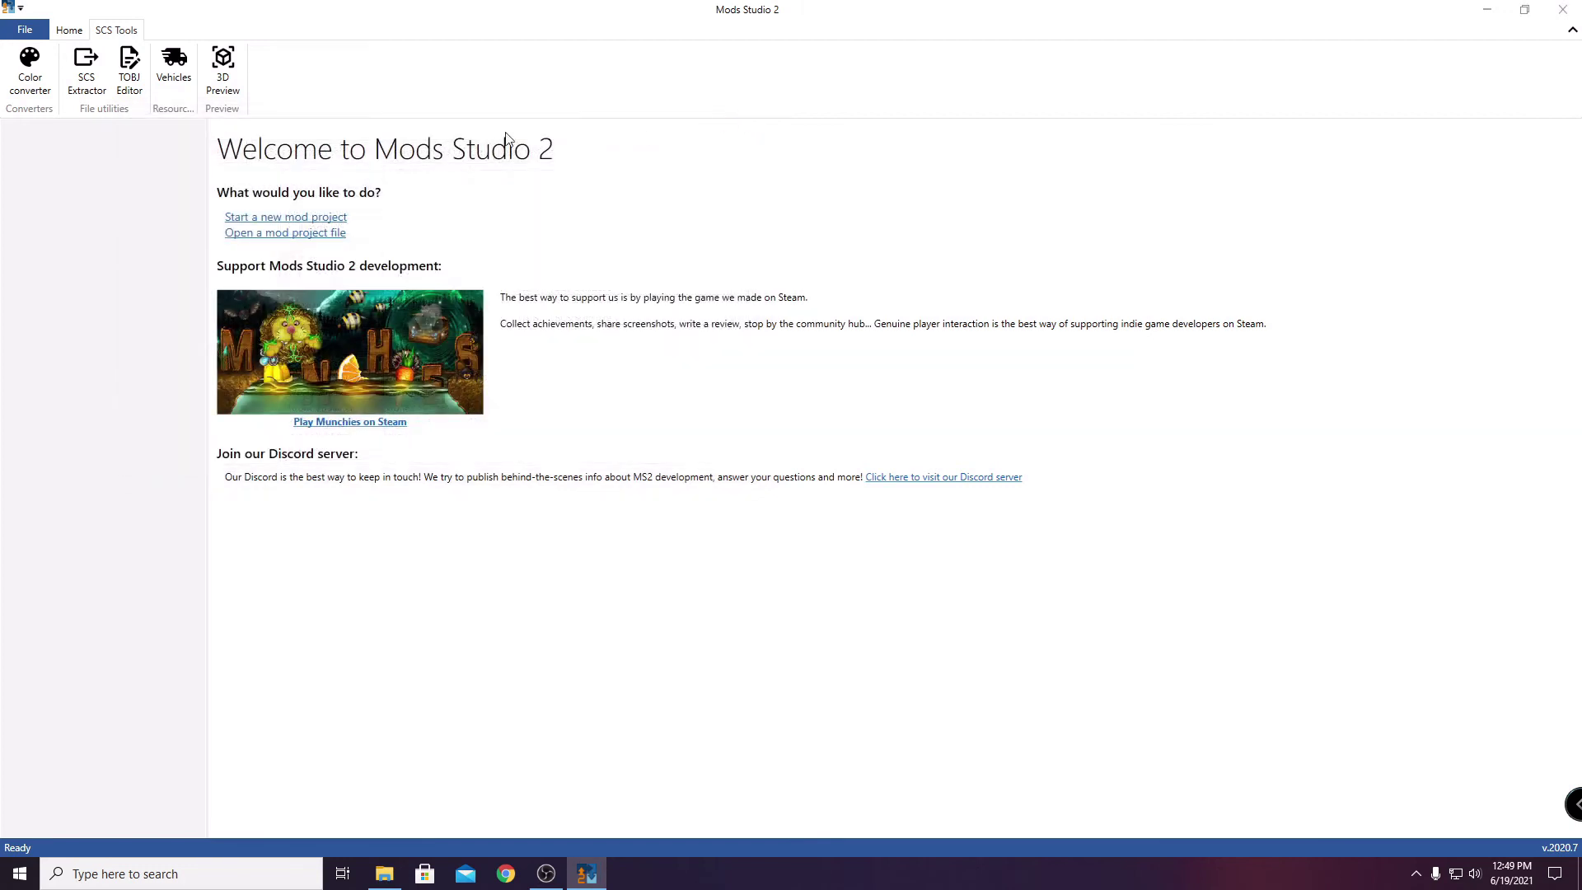
{"action": "left_click", "coordinate": [25, 28]}
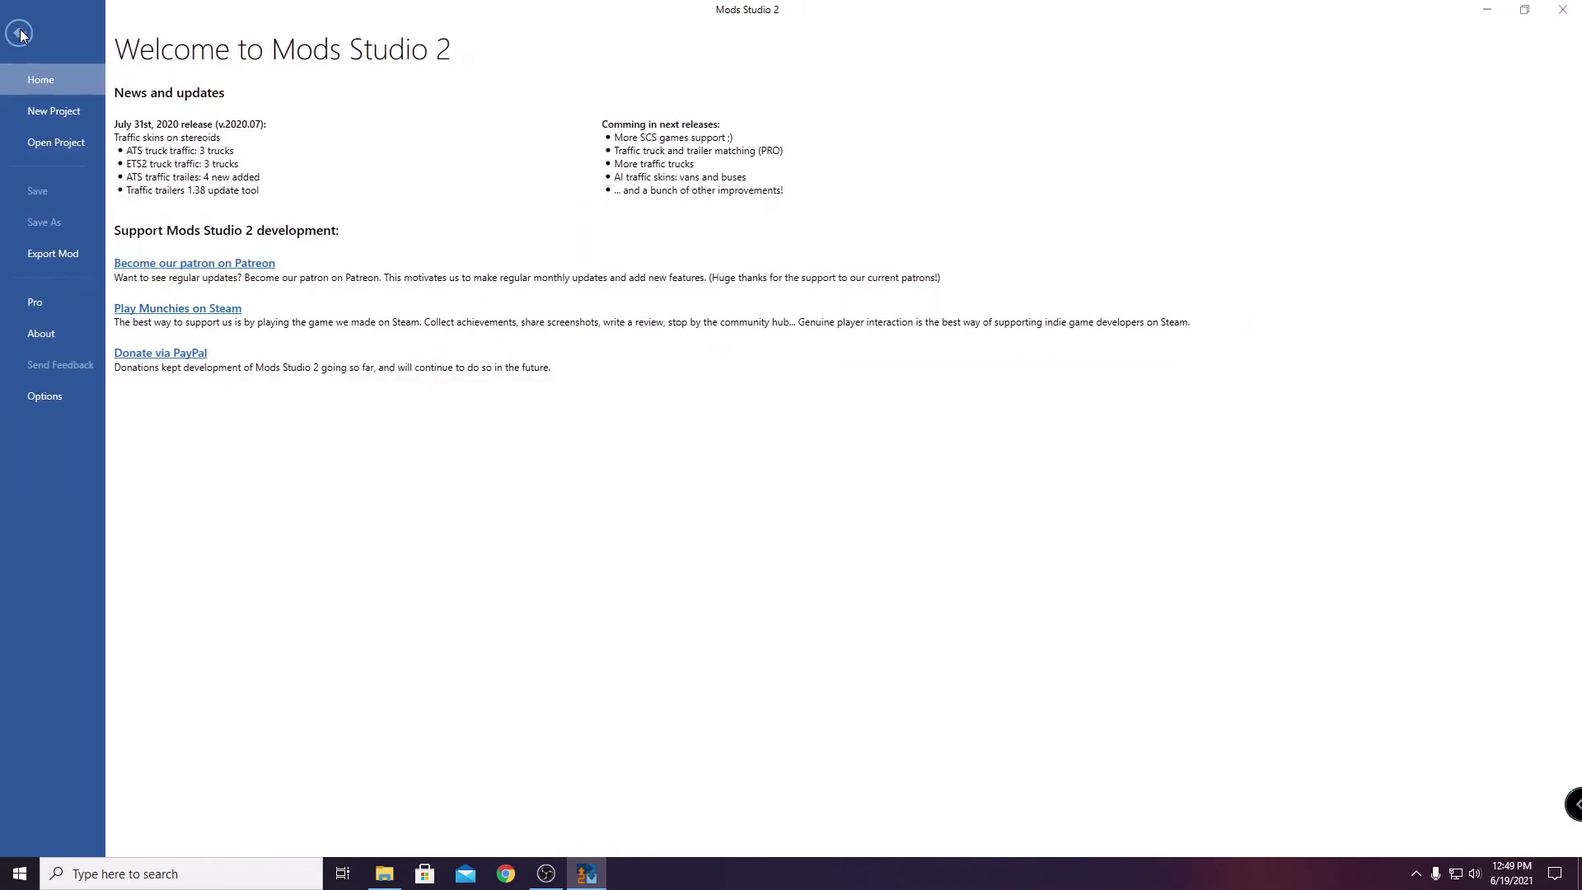
{"action": "left_click", "coordinate": [49, 109]}
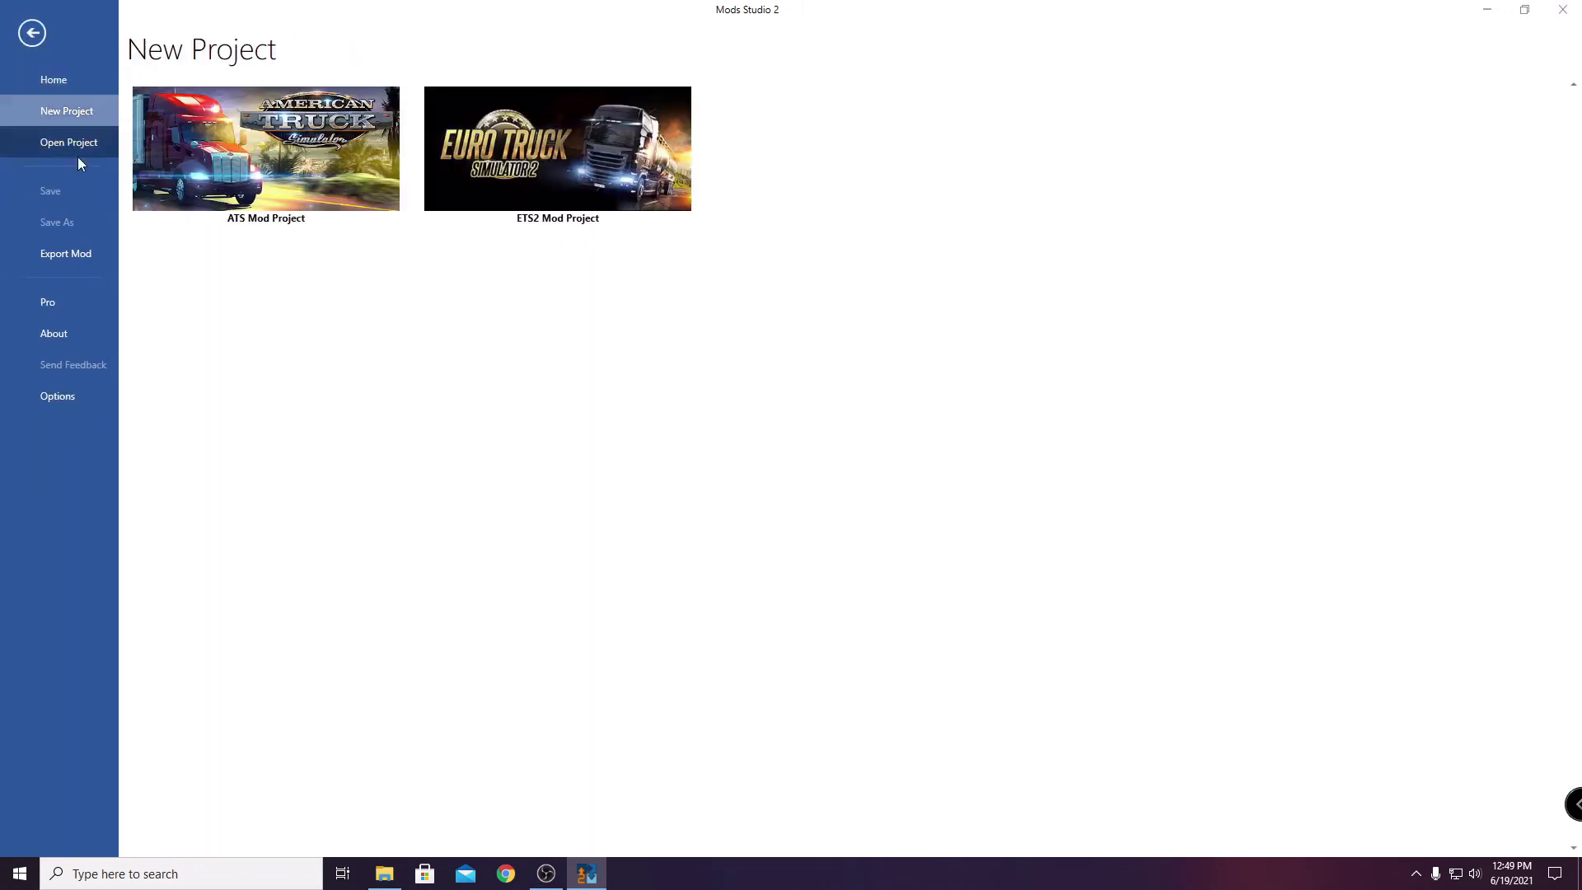
{"action": "left_click", "coordinate": [318, 167]}
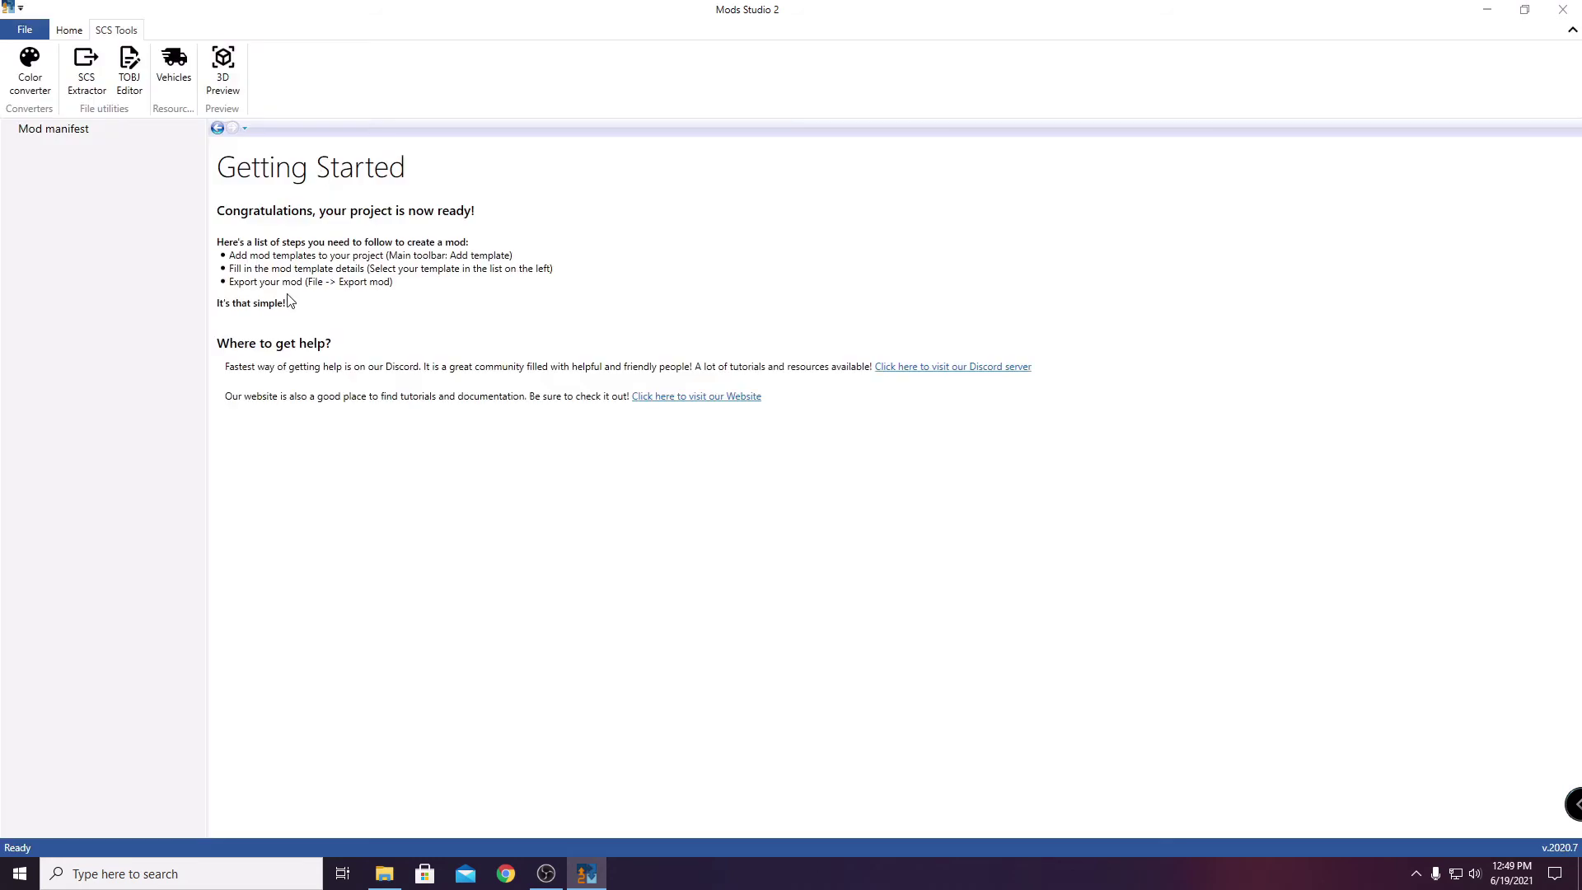
{"action": "left_click", "coordinate": [68, 132]}
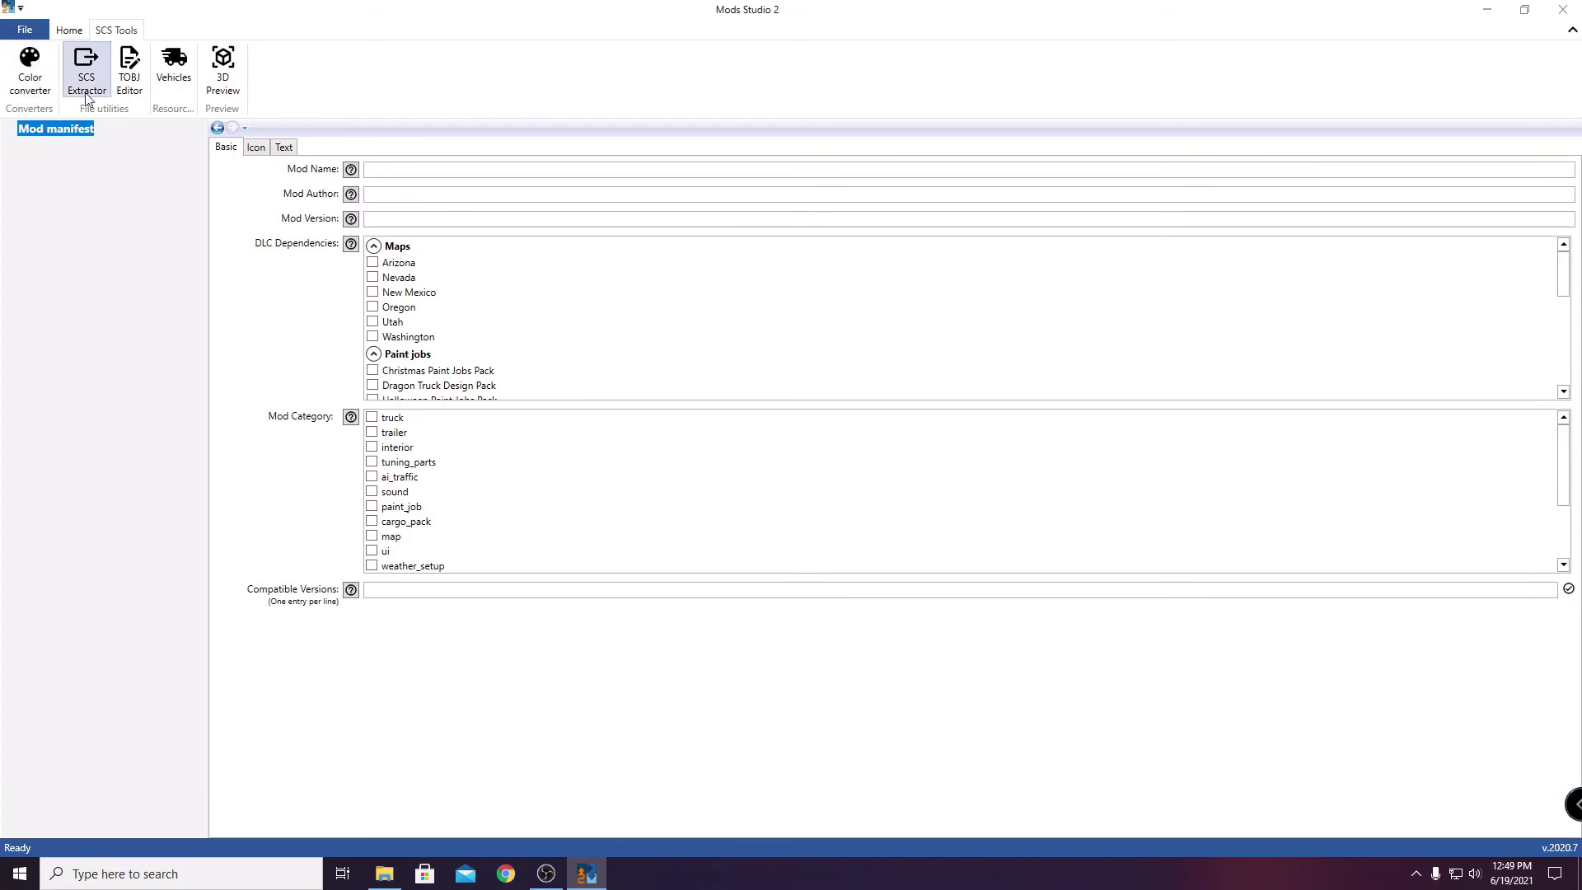
- Add a Trailer Skin template to the new project
{"action": "left_click", "coordinate": [70, 30]}
{"action": "left_click", "coordinate": [33, 73]}
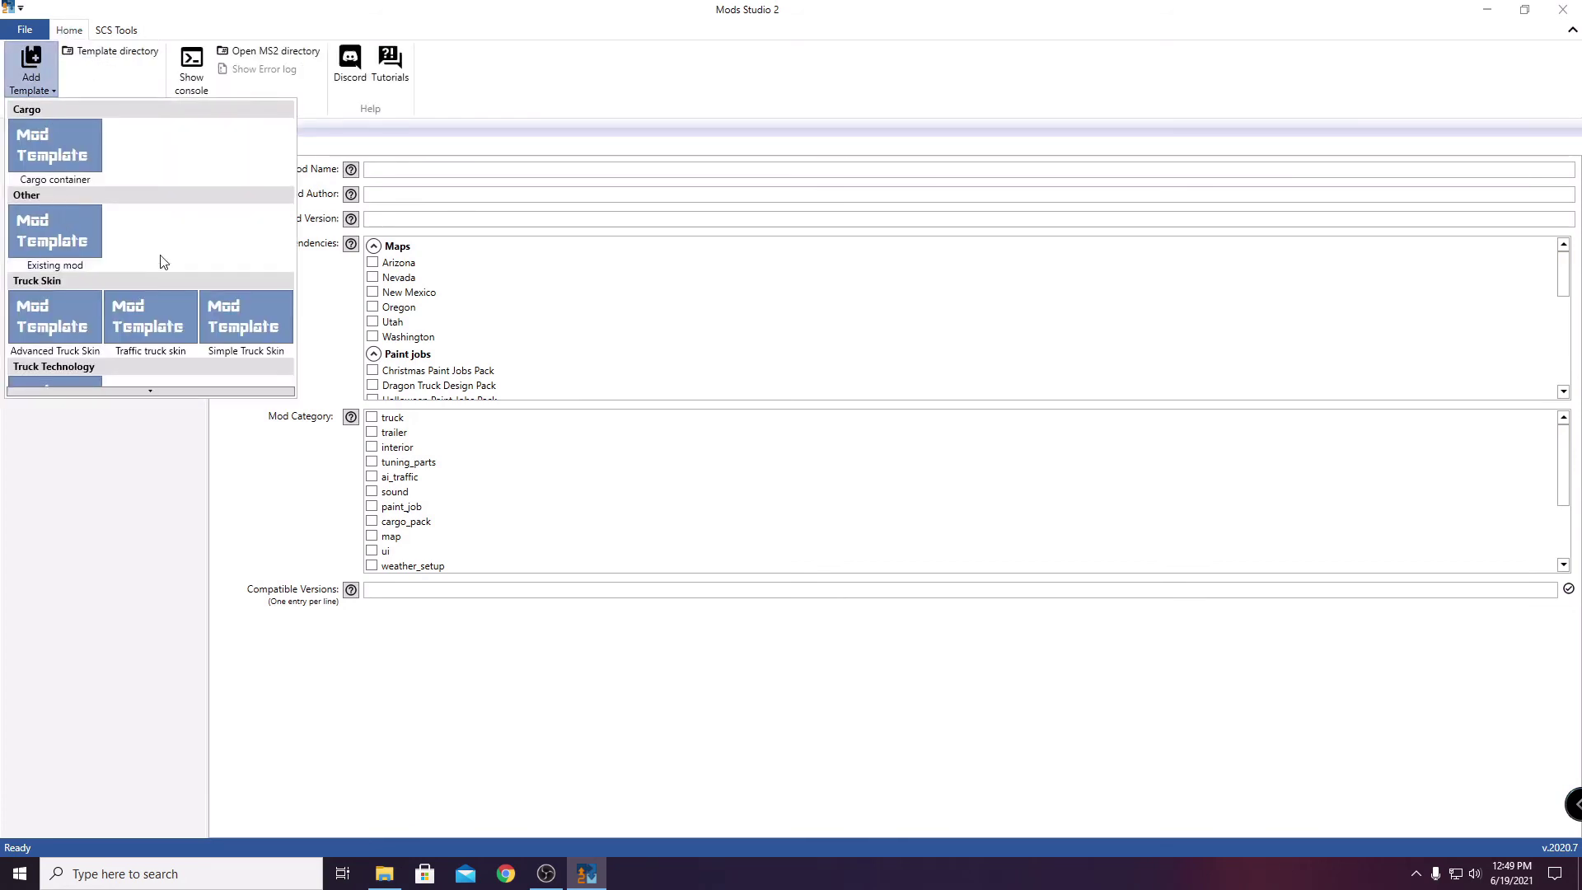
{"action": "scroll", "coordinate": [171, 387], "scroll_direction": "down", "scroll_amount": 1}
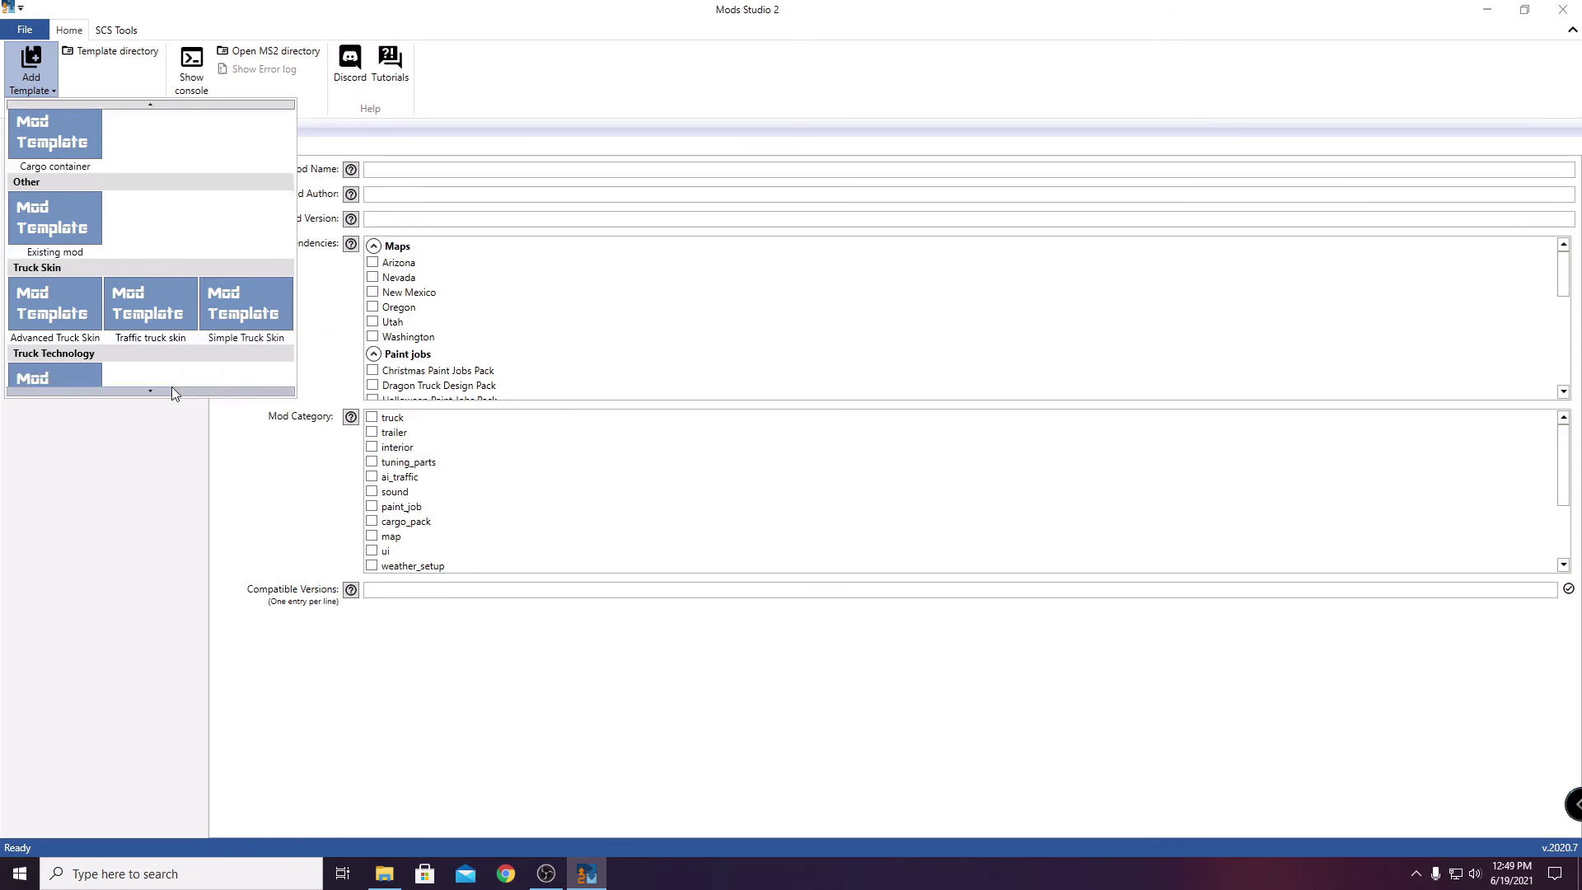
{"action": "scroll", "coordinate": [161, 391], "scroll_direction": "down", "scroll_amount": 1}
{"action": "scroll", "coordinate": [160, 394], "scroll_direction": "down", "scroll_amount": 2}
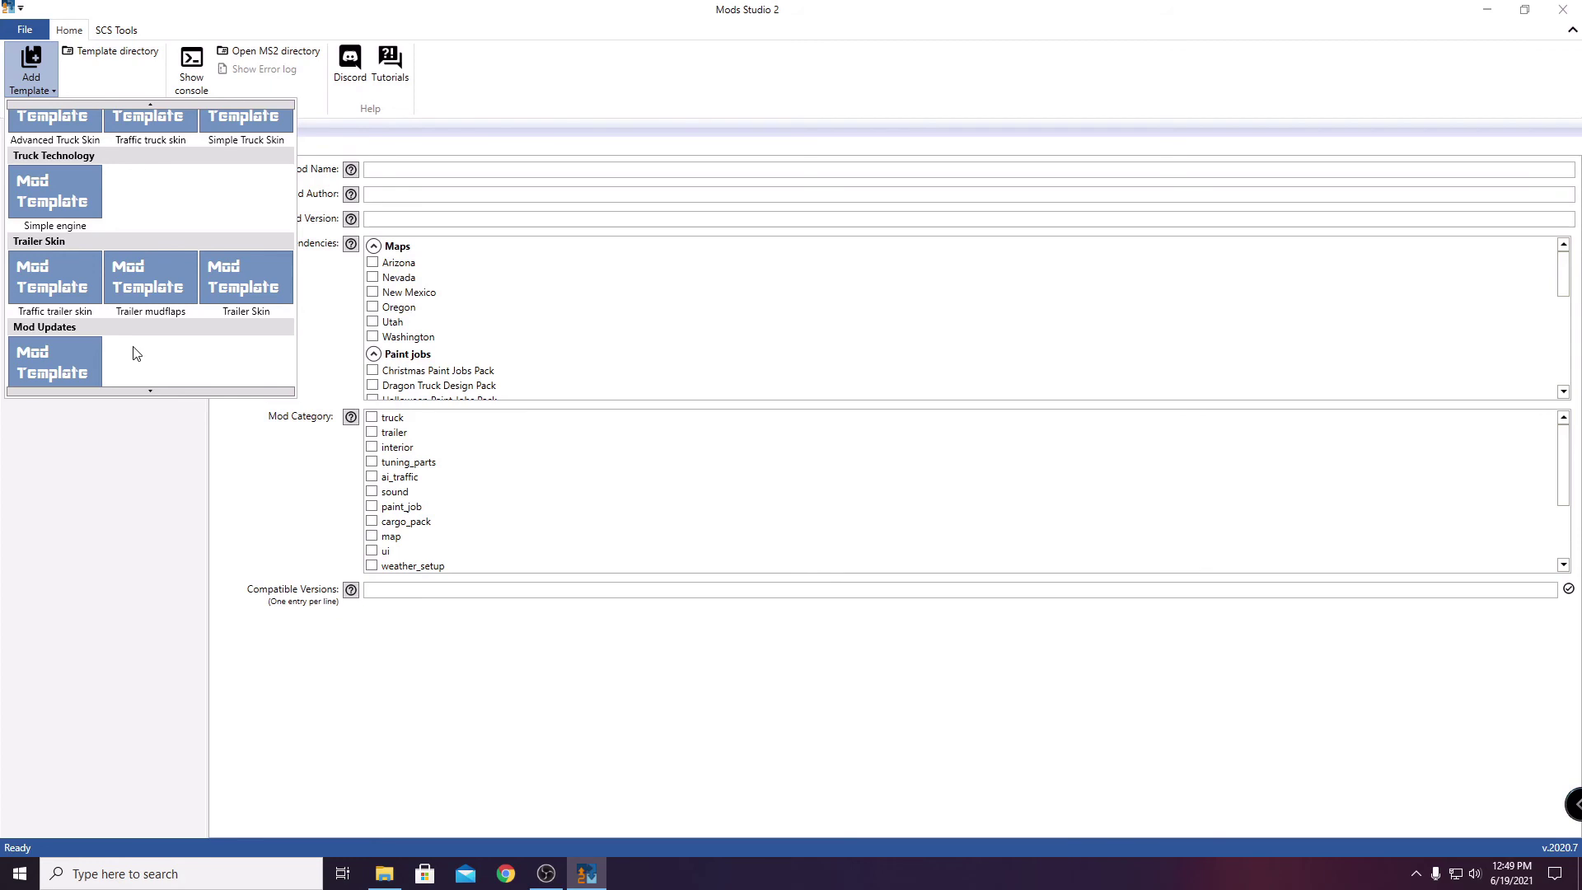
{"action": "left_click", "coordinate": [231, 287]}
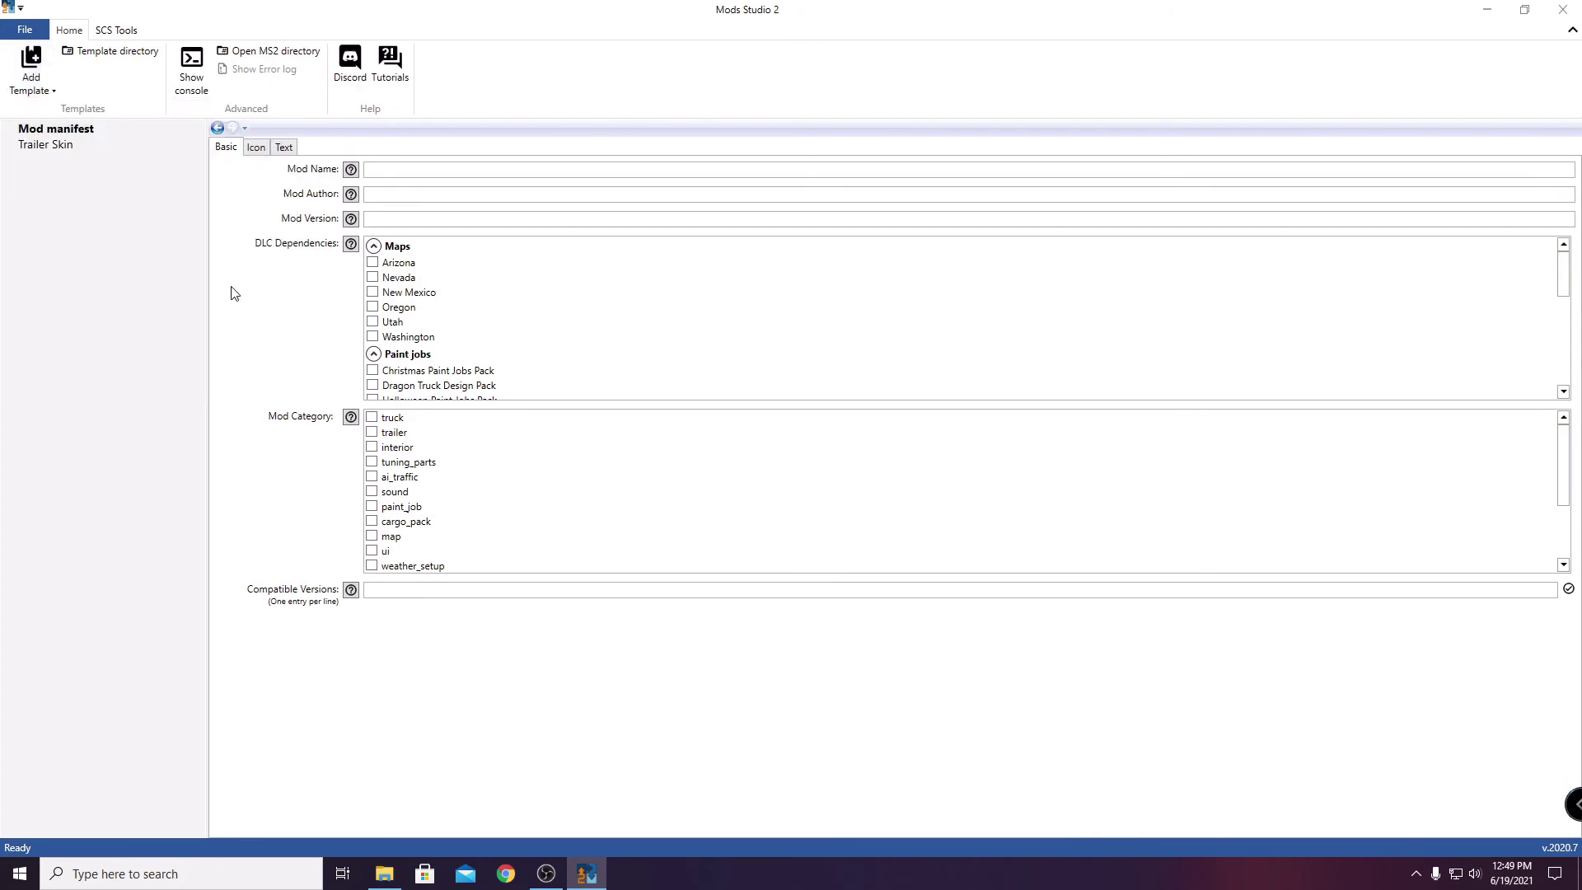
- Set the Trailer Skin's trailer to East Super Train and review its Images tab
{"action": "left_click", "coordinate": [46, 145]}
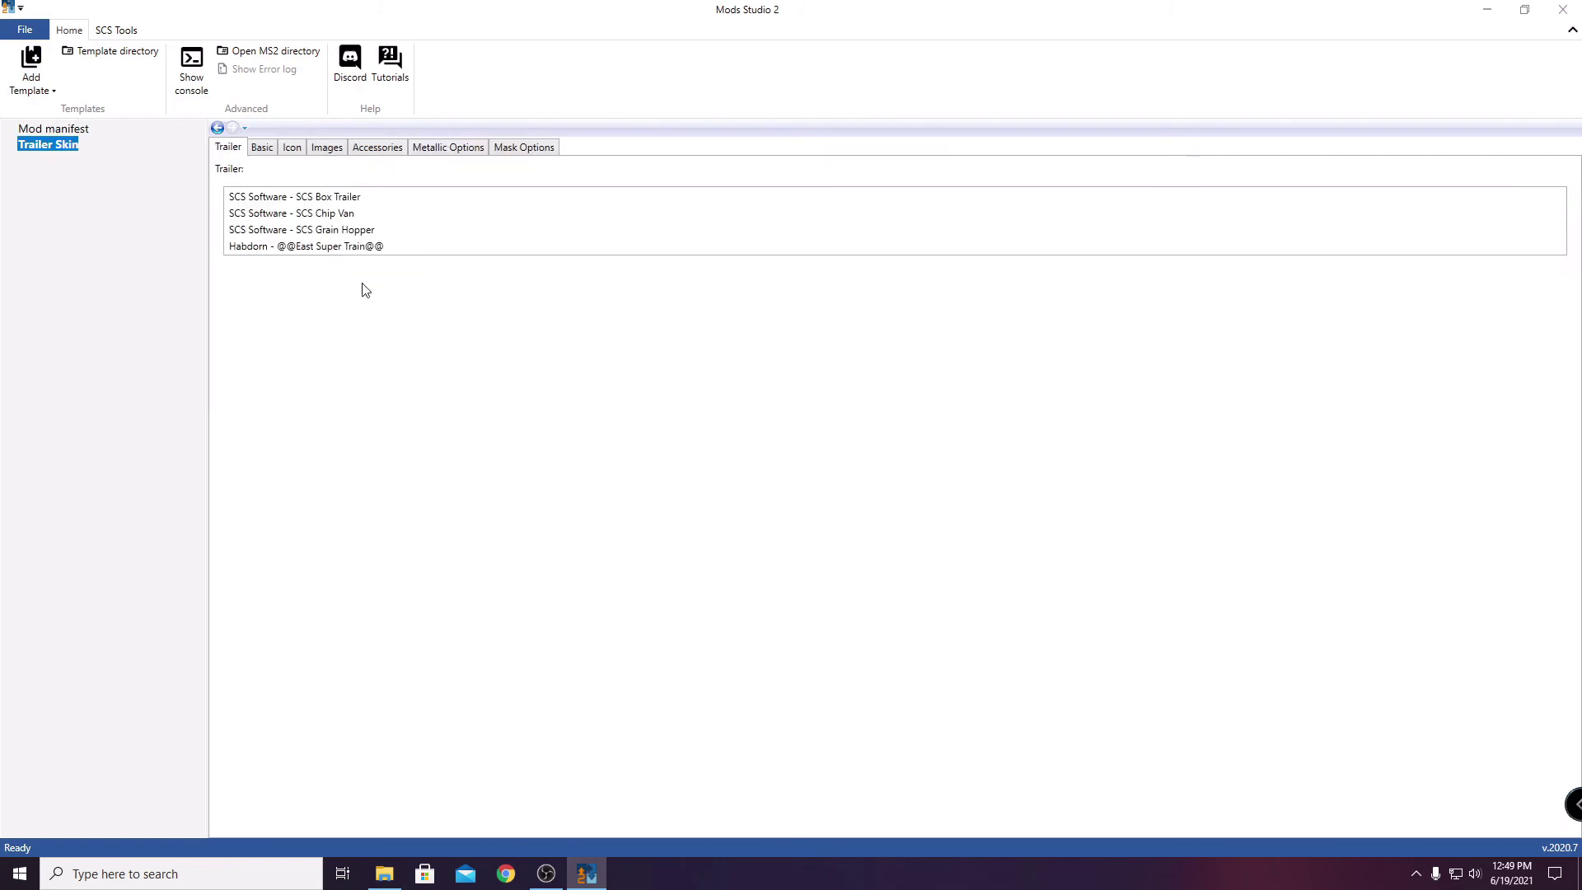
{"action": "left_click", "coordinate": [319, 245]}
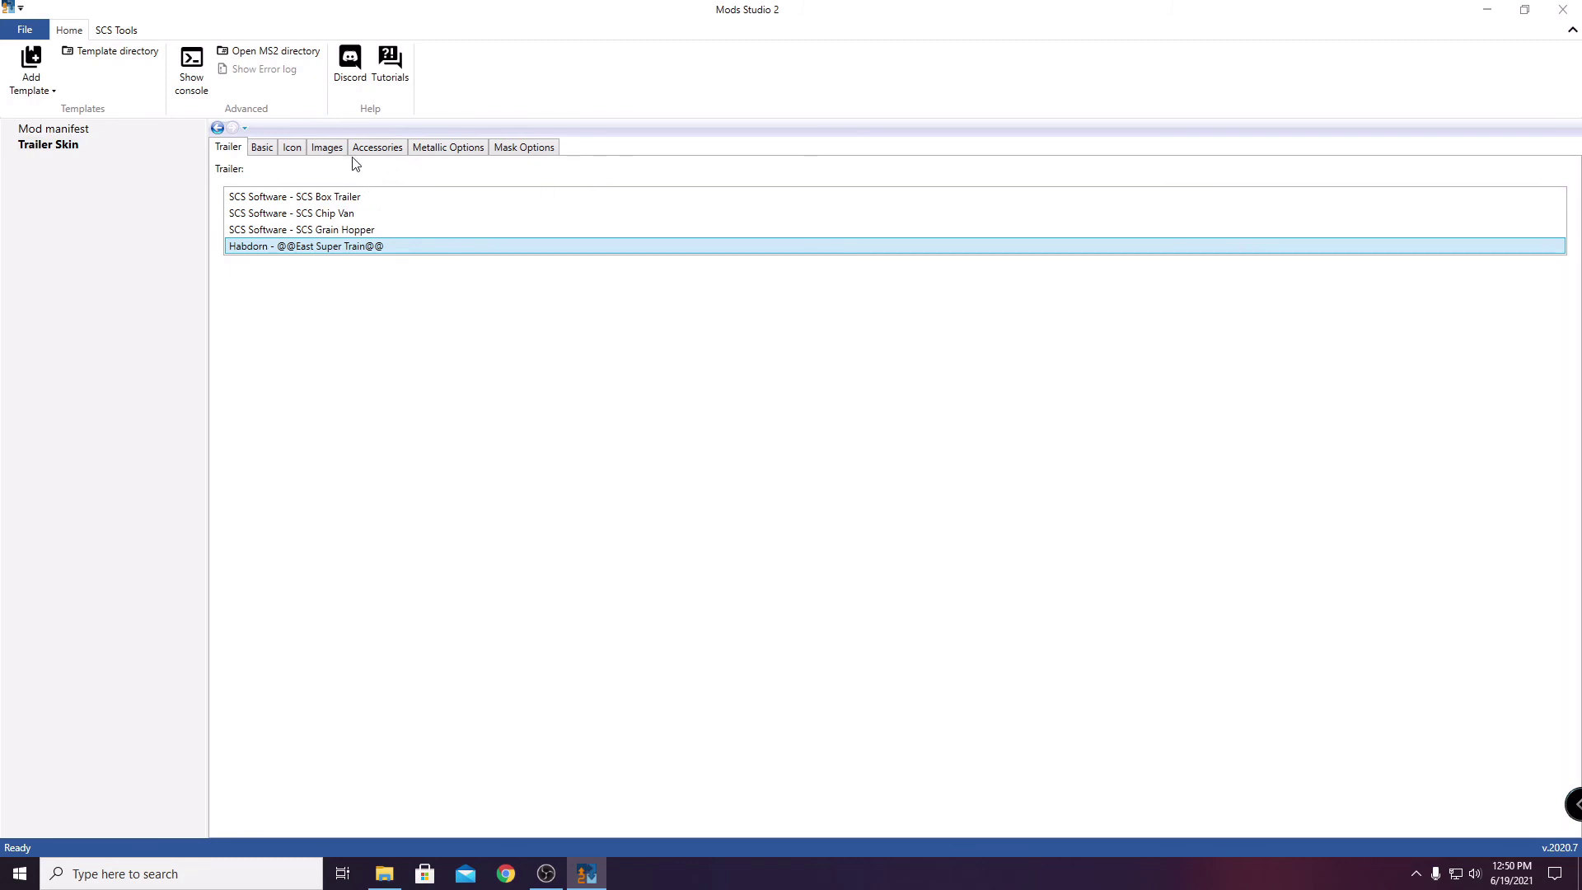
{"action": "left_click", "coordinate": [327, 147]}
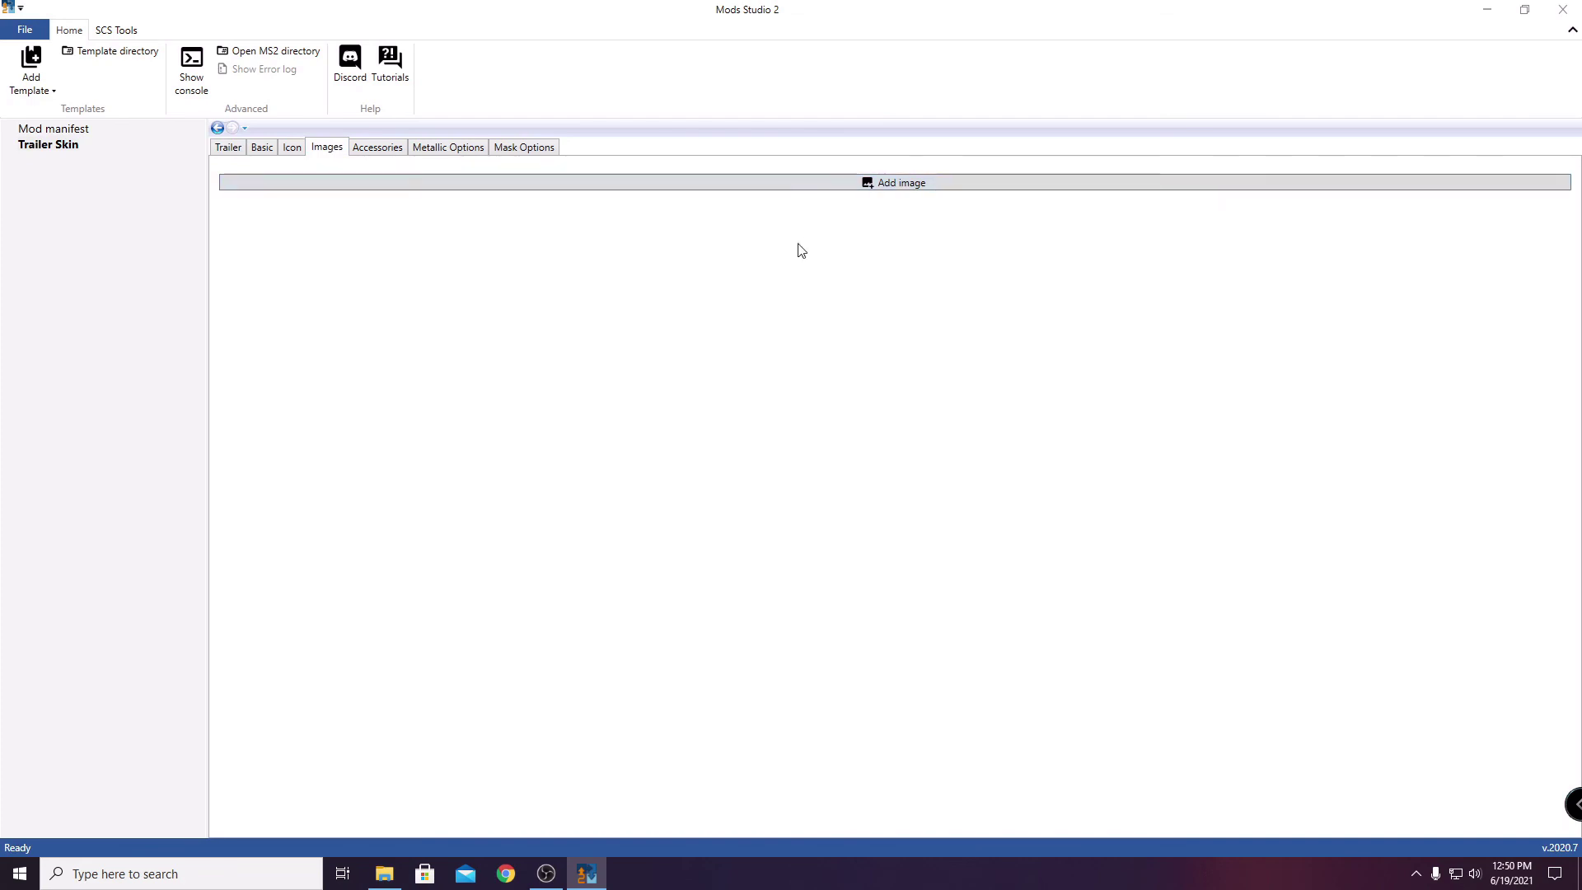
{"action": "left_click", "coordinate": [228, 148]}
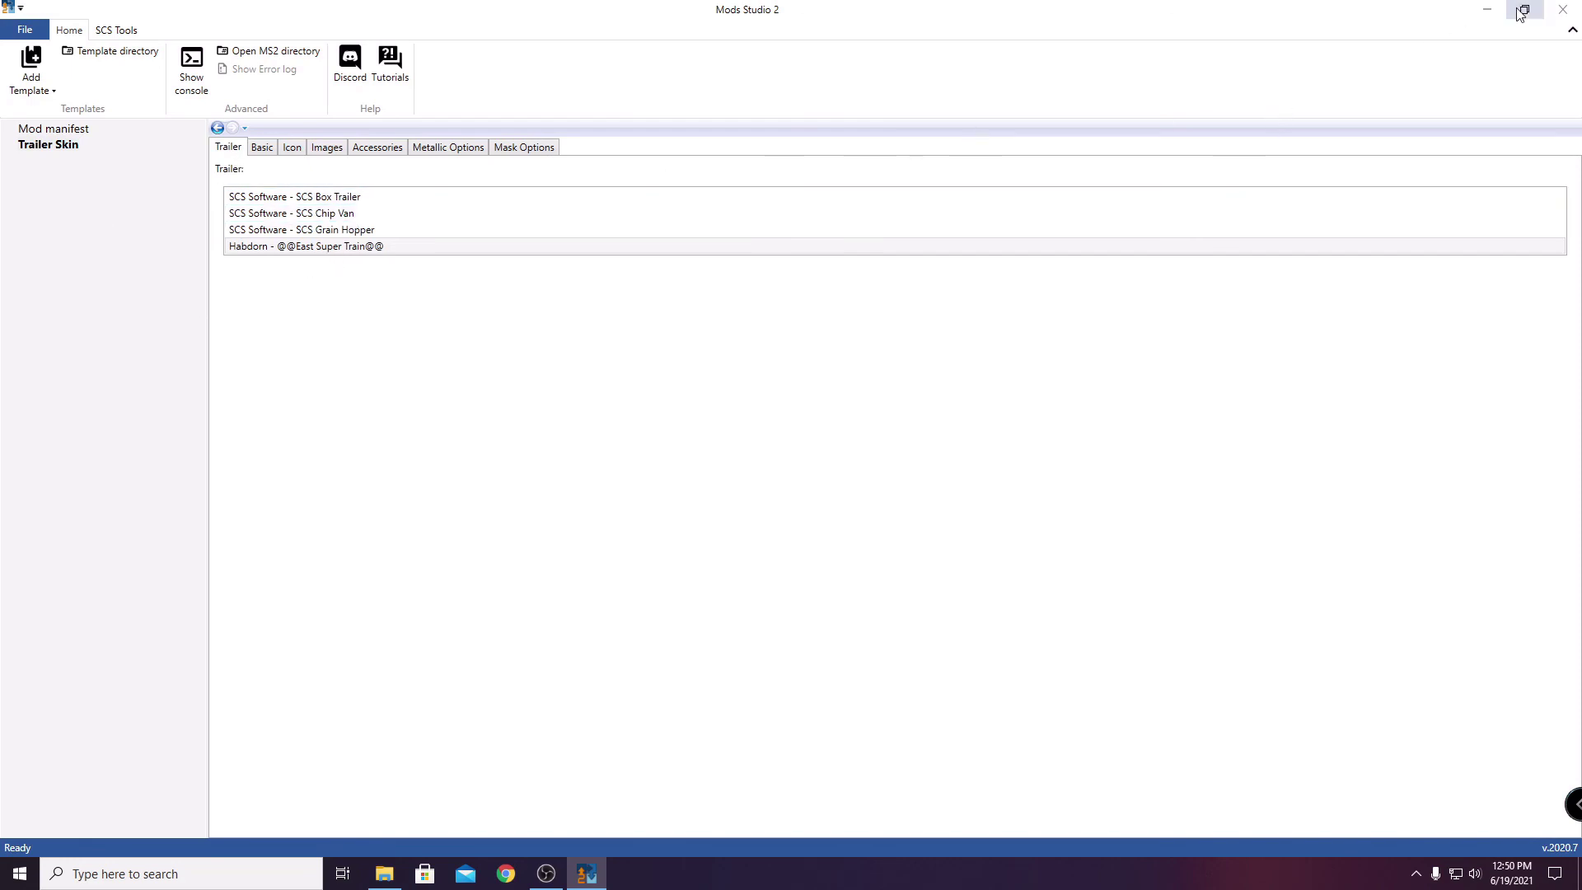
- Close Mods Studio 2 and the East_Super_Train_Ownable_1.40 mod folder window
{"action": "left_click", "coordinate": [1568, 12]}
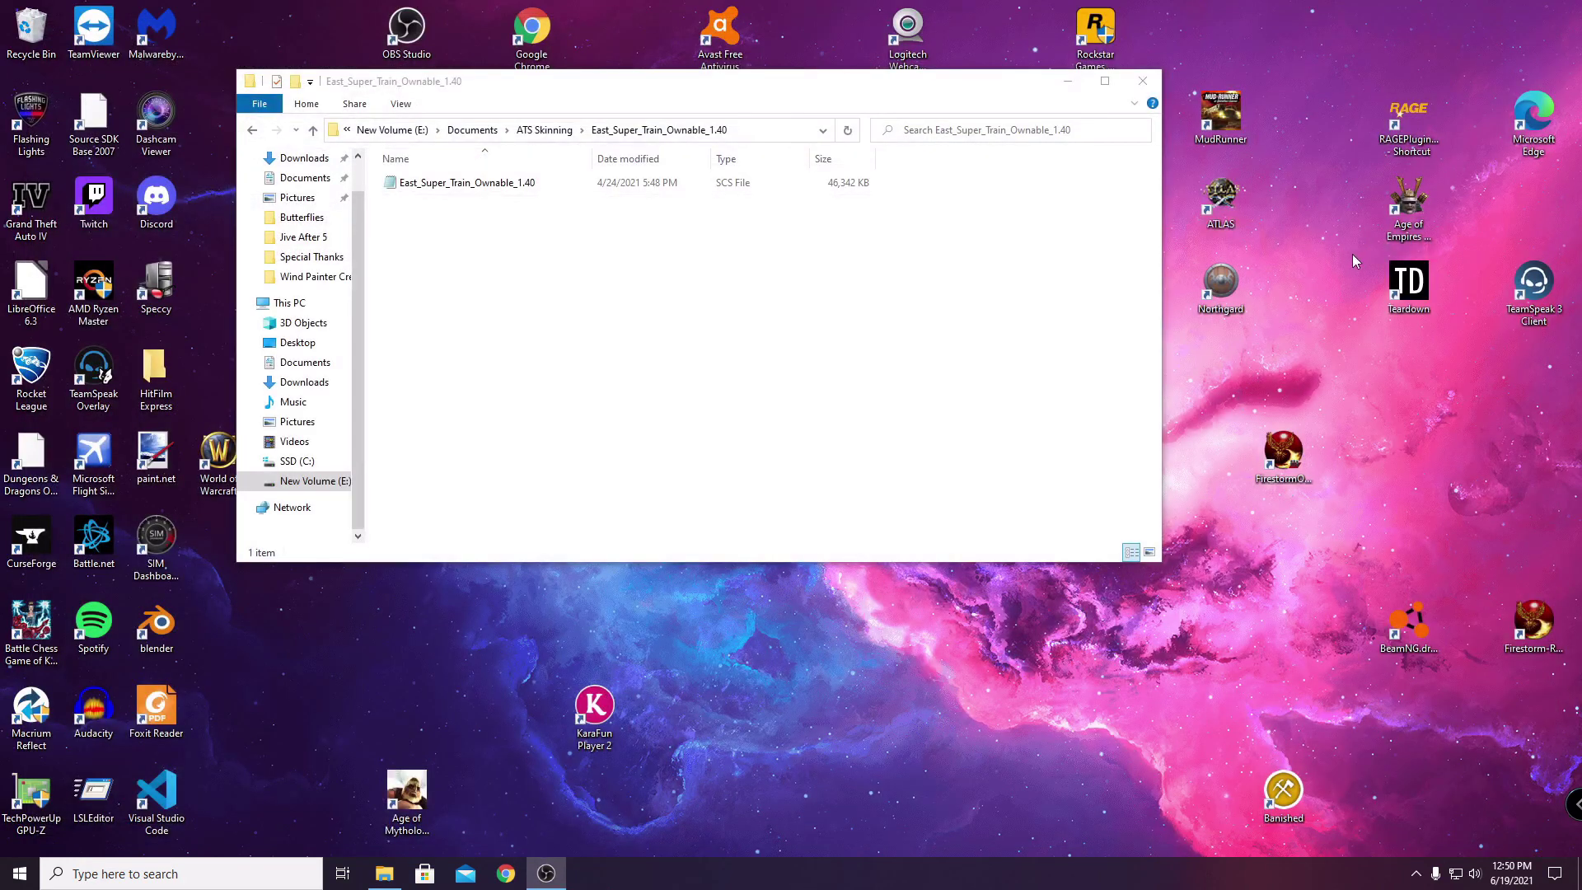
{"action": "left_click", "coordinate": [1143, 81]}
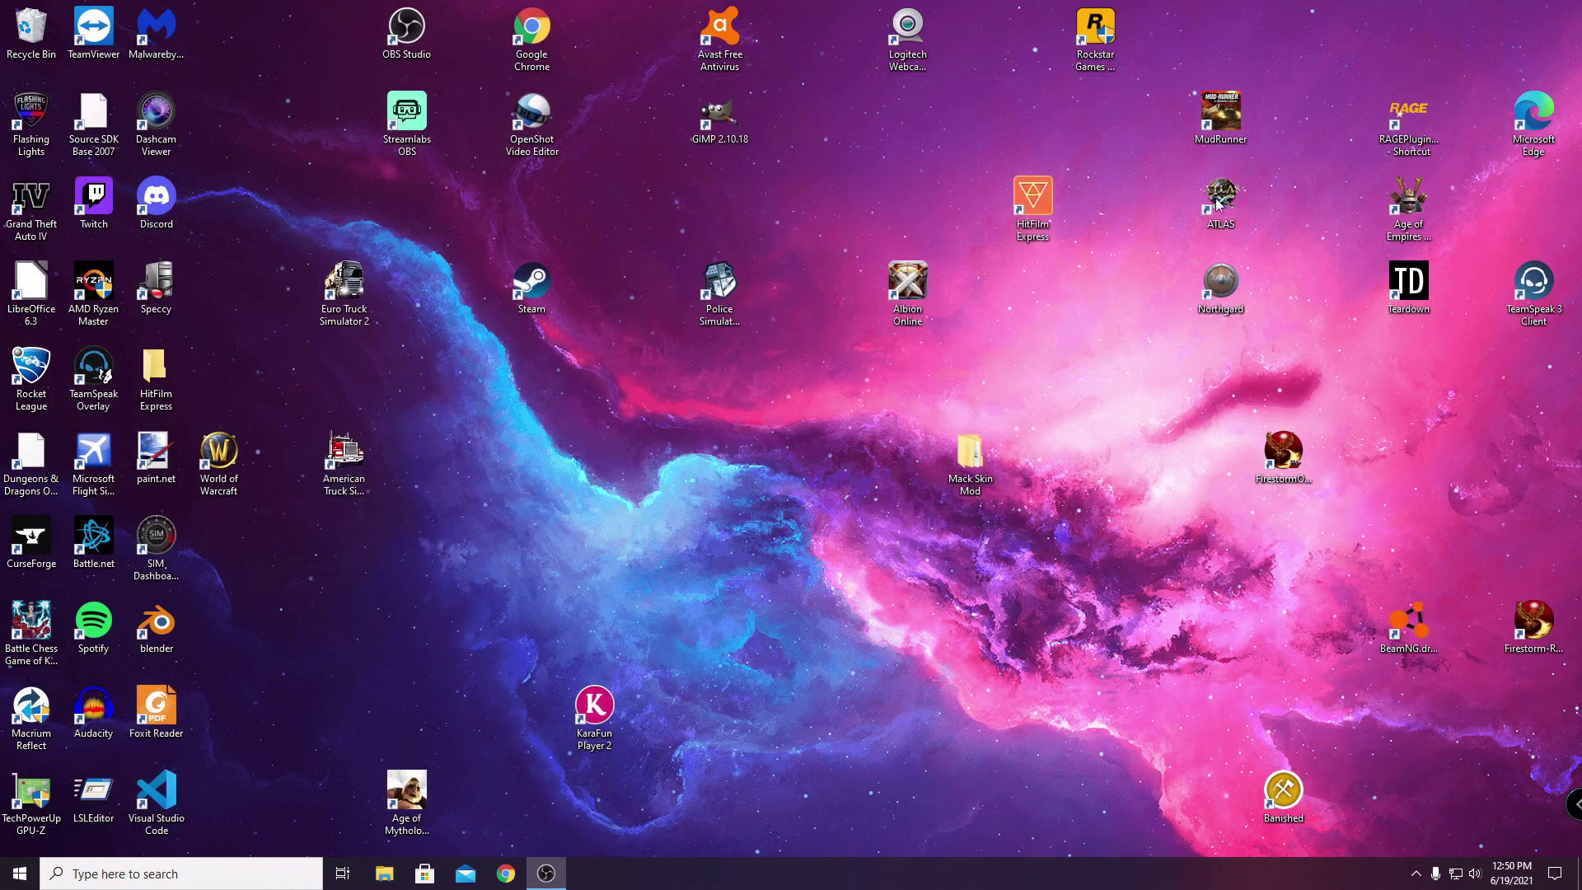